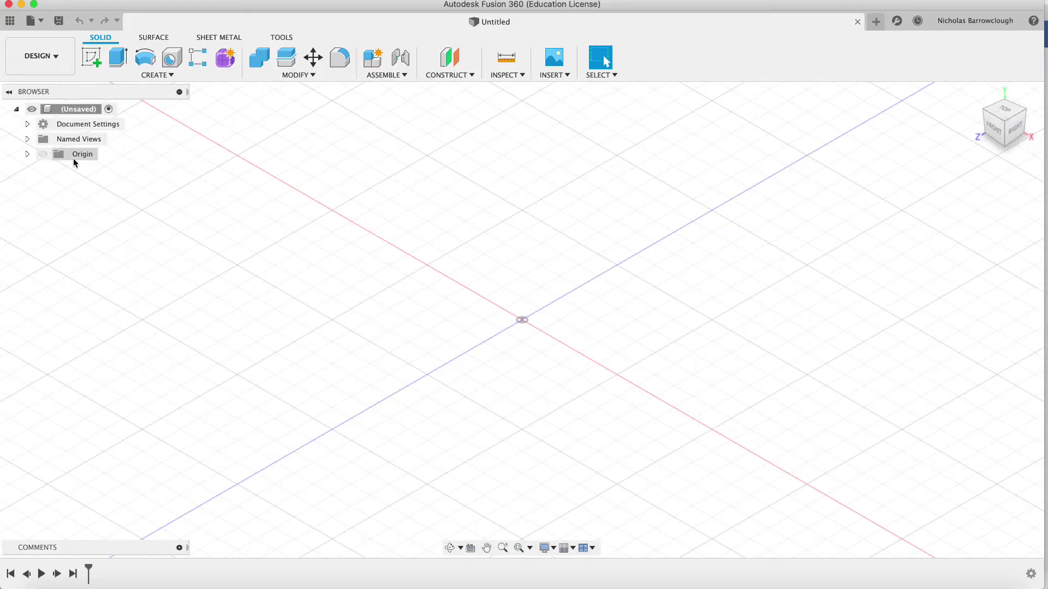
Create a box of about 50 mm per side on the ground plane, cornered at the origin.
{"action": "left_click", "coordinate": [91, 58]}
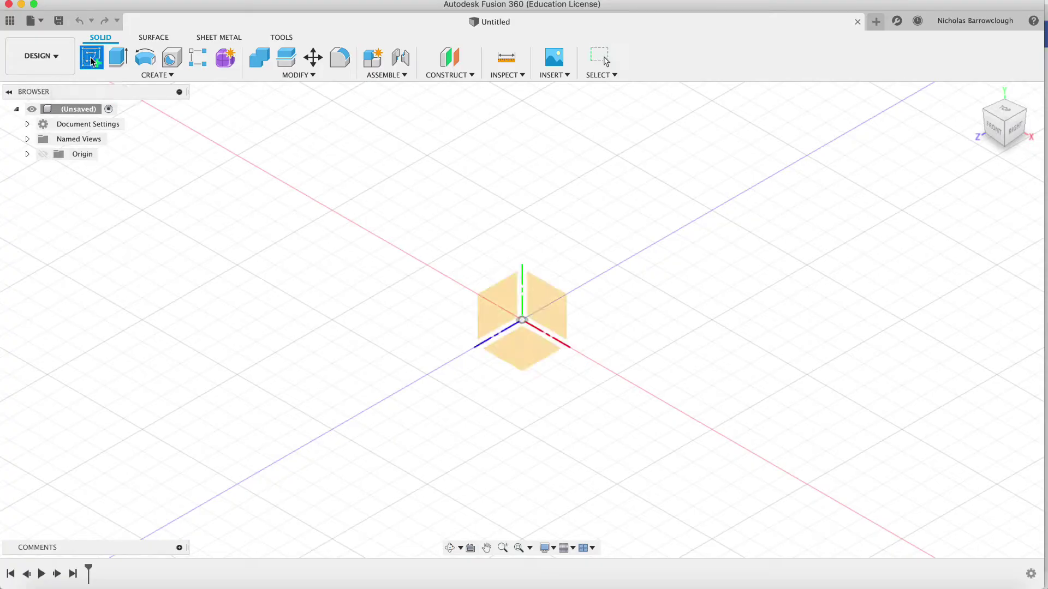
{"action": "left_click", "coordinate": [157, 75]}
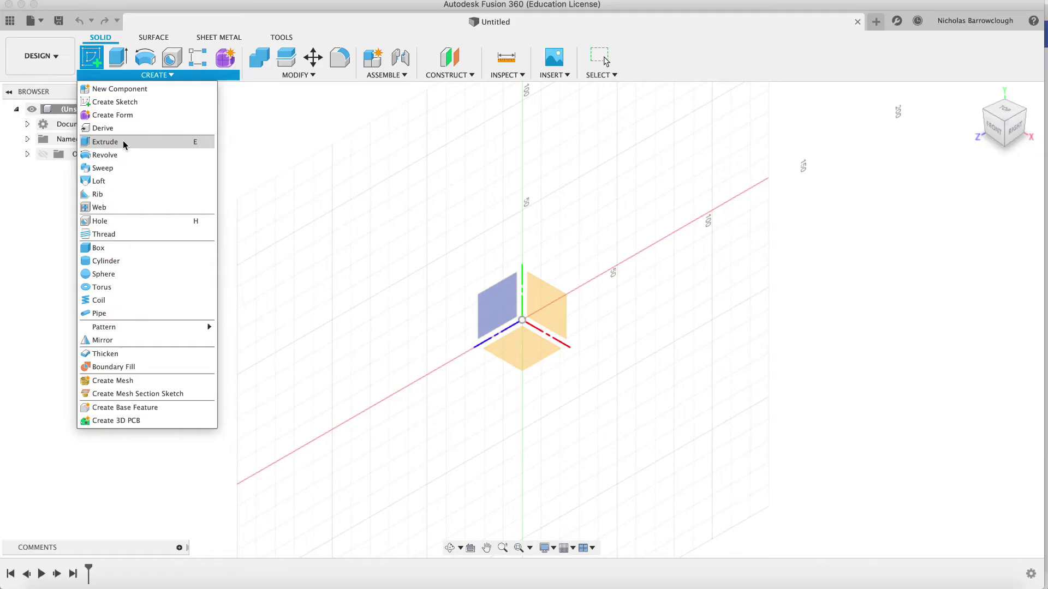
{"action": "left_click", "coordinate": [129, 247]}
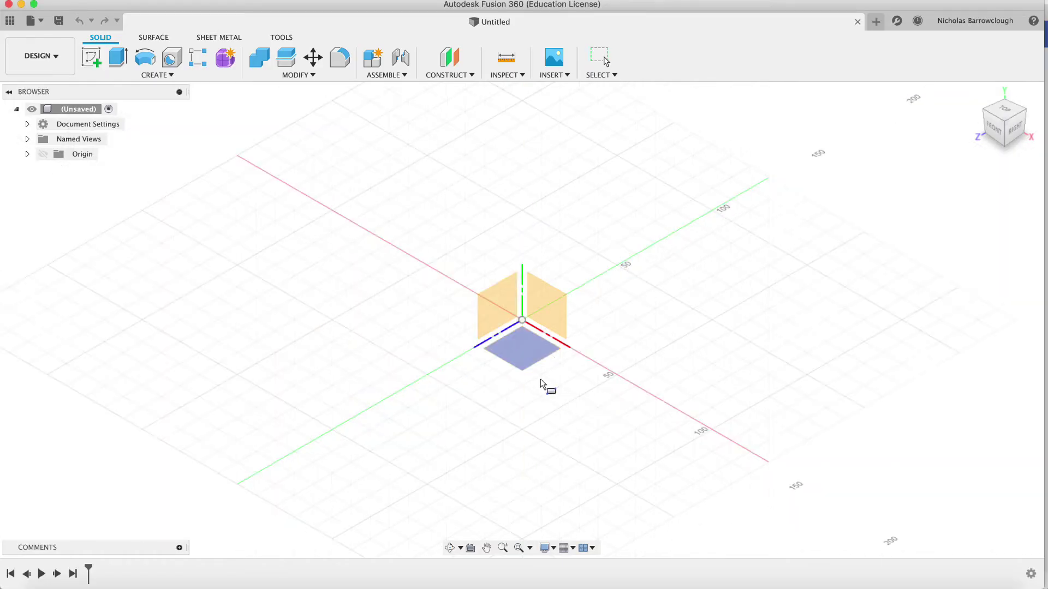
{"action": "left_click", "coordinate": [524, 346]}
{"action": "left_click", "coordinate": [522, 320]}
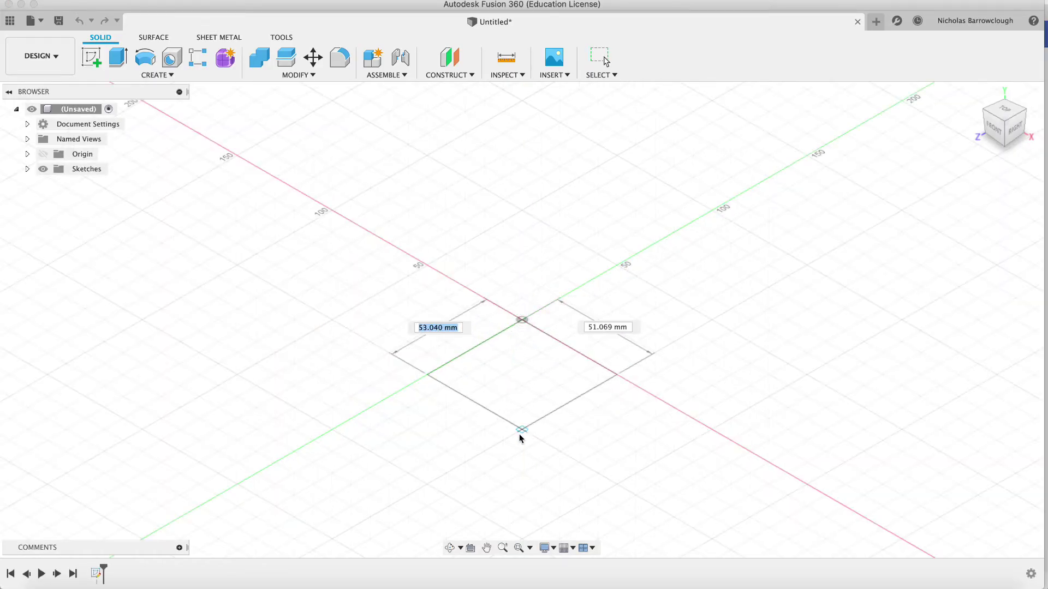
{"action": "left_click", "coordinate": [522, 432]}
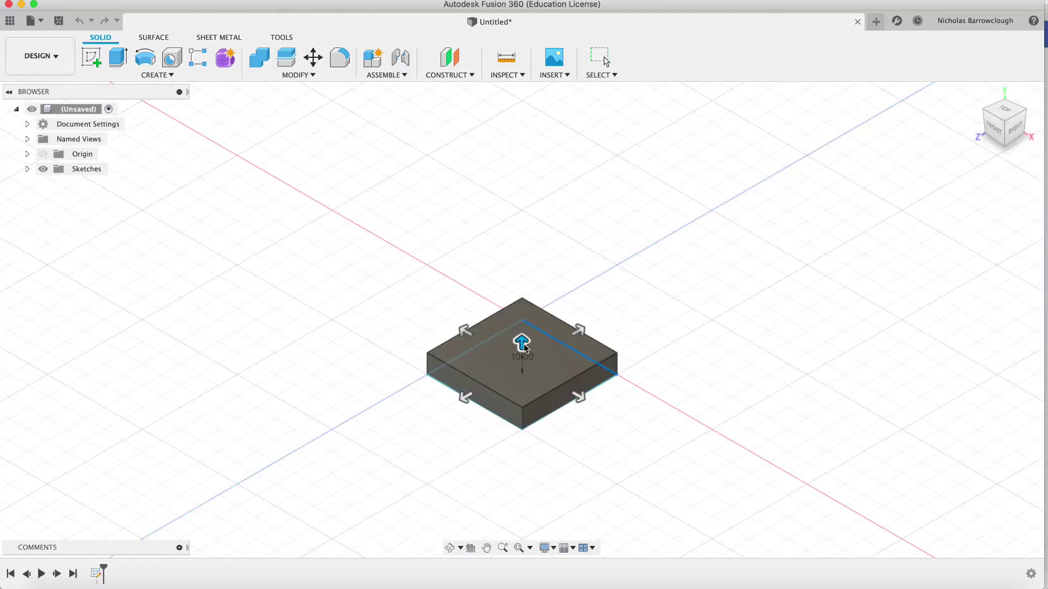
{"action": "left_click_drag", "start_coordinate": [524, 349], "coordinate": [521, 291]}
{"action": "key", "text": "Return"}
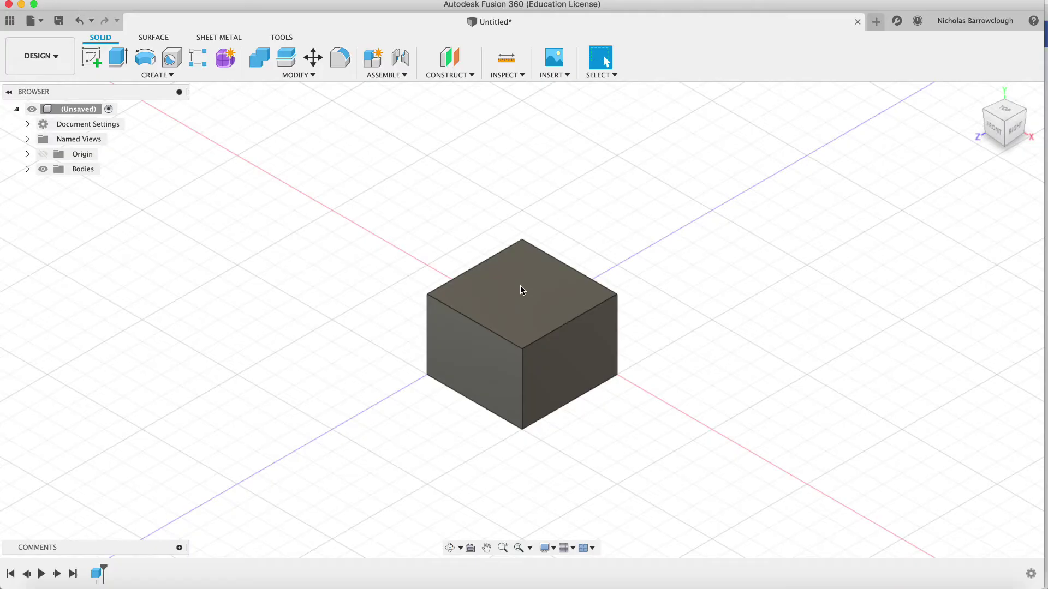
Select Body1 and try moving it along Z, then cancel the move.
{"action": "left_click", "coordinate": [27, 169]}
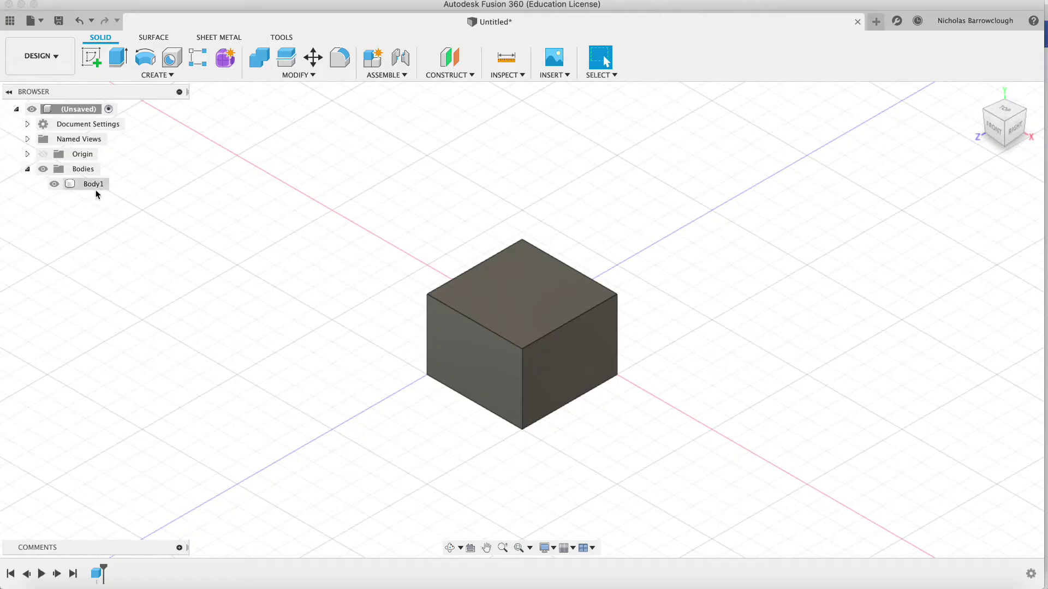
{"action": "left_click", "coordinate": [96, 185]}
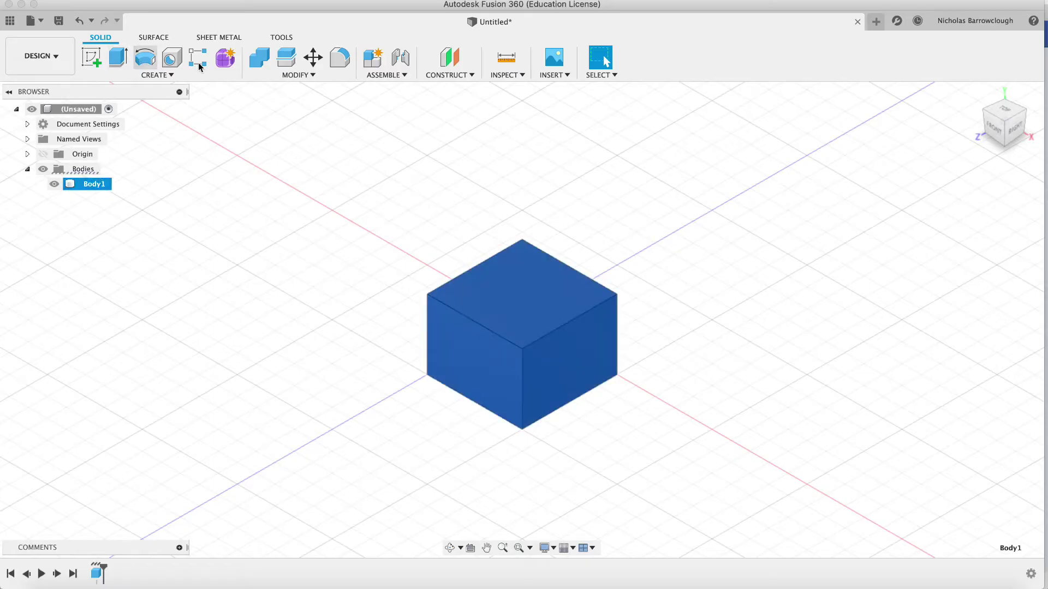
{"action": "left_click", "coordinate": [313, 59]}
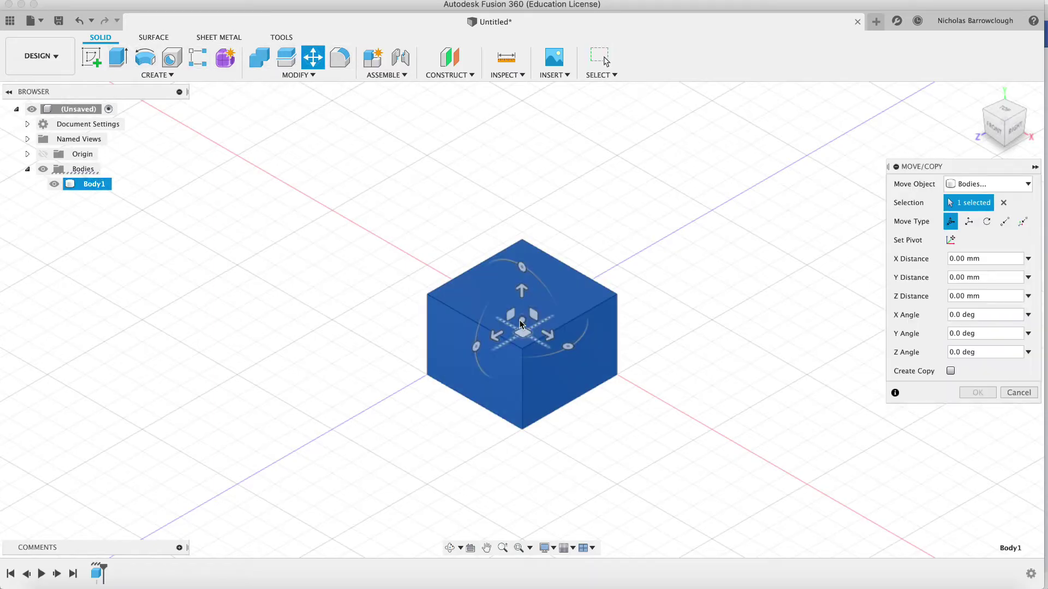
{"action": "left_click_drag", "start_coordinate": [496, 335], "coordinate": [480, 315]}
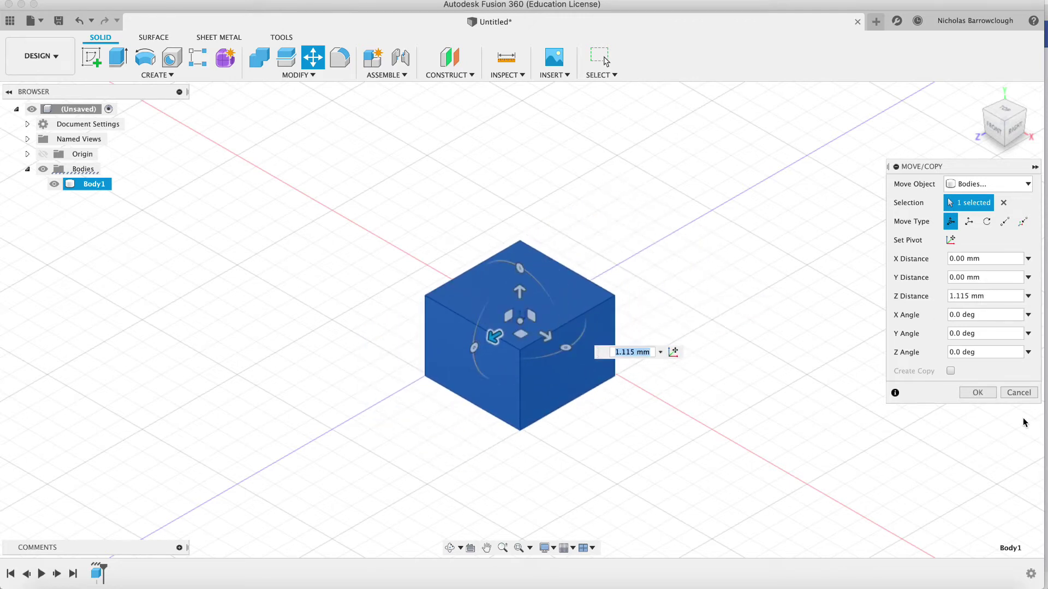
{"action": "left_click", "coordinate": [1018, 392]}
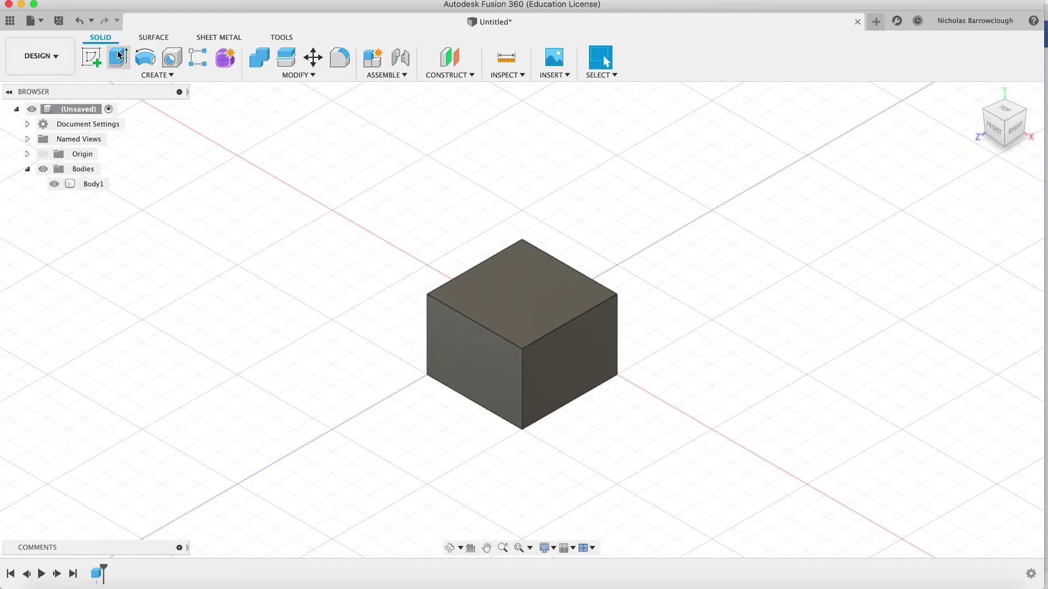
Copy Body1 with Move/Copy, offsetting the new Body2 about 65 mm along Z.
{"action": "left_click", "coordinate": [326, 60]}
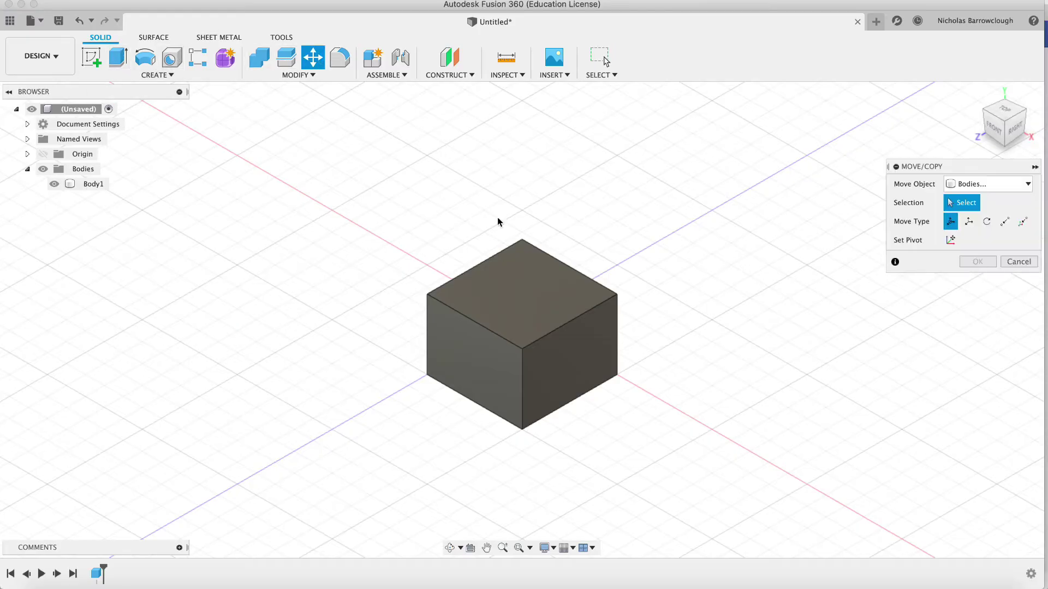
{"action": "left_click", "coordinate": [88, 184]}
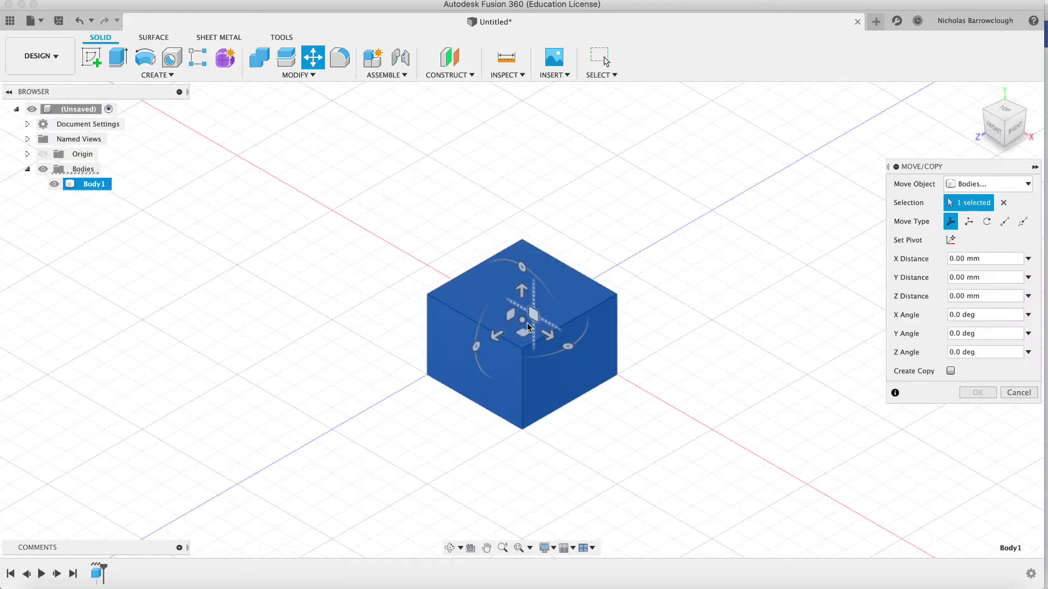
{"action": "left_click", "coordinate": [951, 372]}
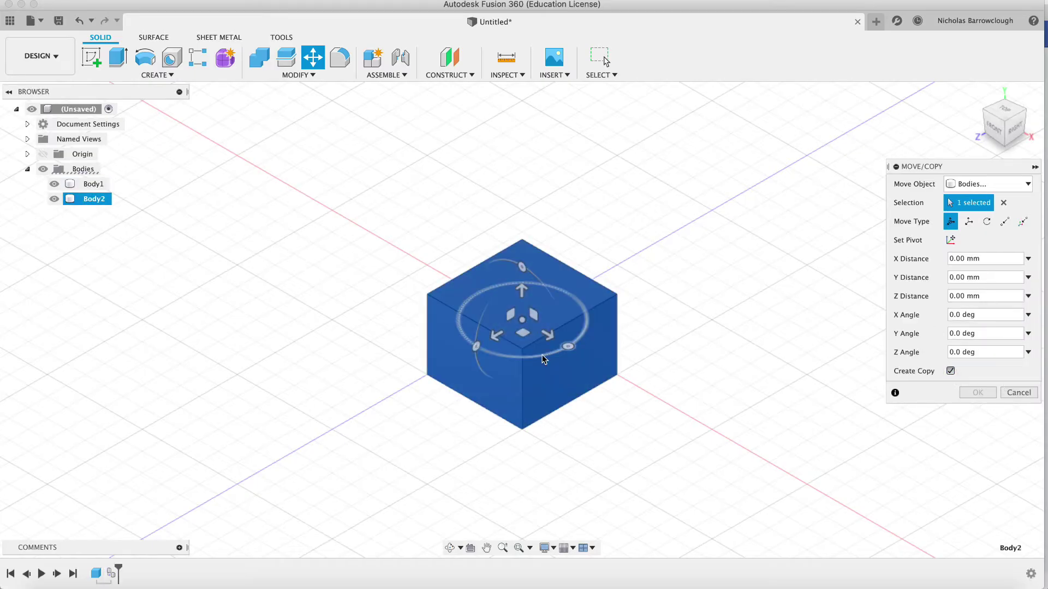
{"action": "left_click_drag", "start_coordinate": [496, 336], "coordinate": [610, 251]}
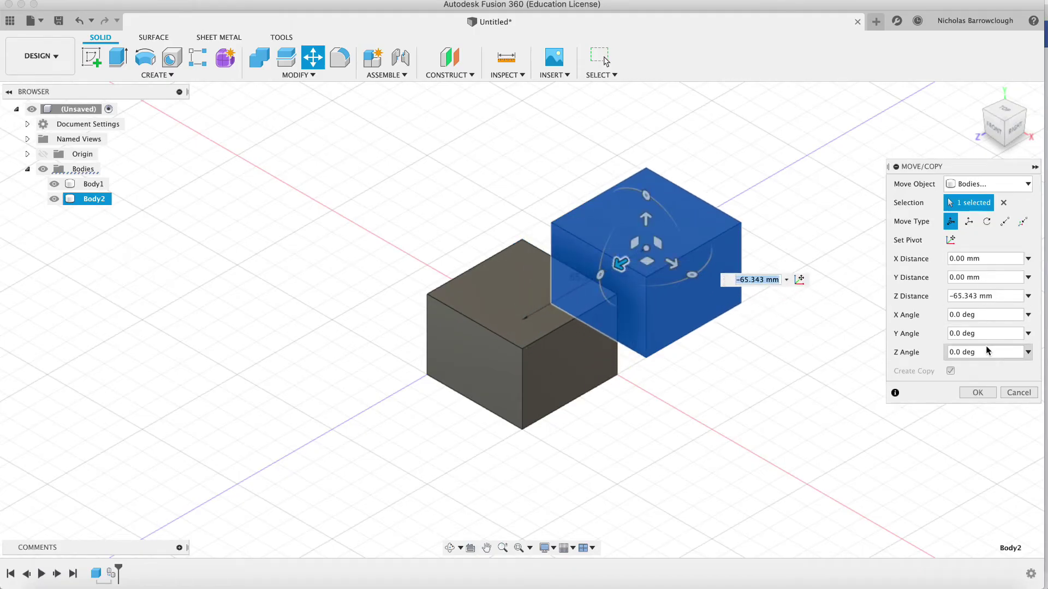
{"action": "left_click", "coordinate": [983, 393]}
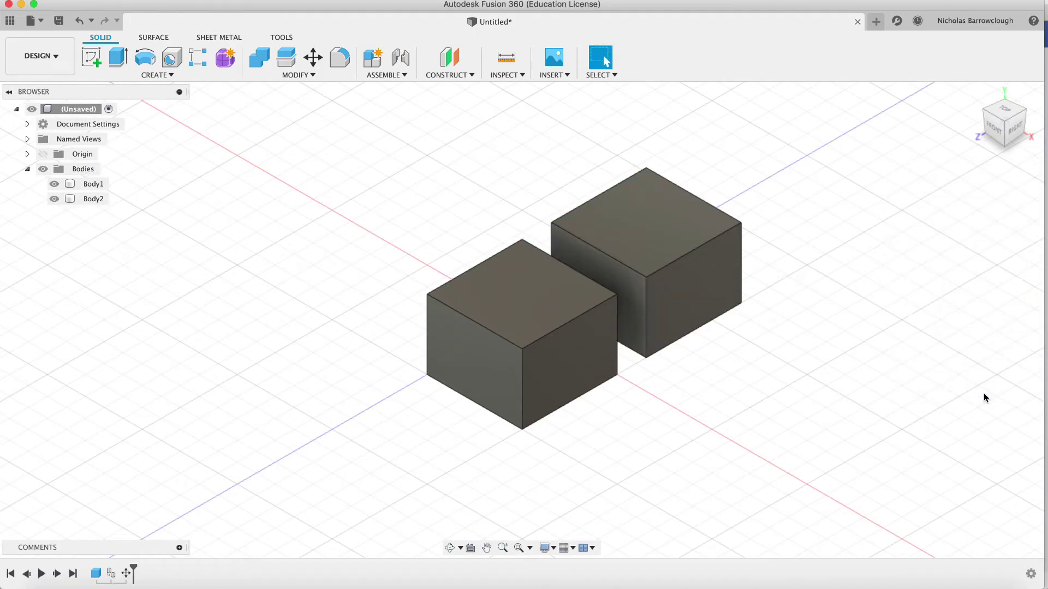
Extrude Body2's top face up about 33.5 mm as a Join.
{"action": "left_click", "coordinate": [98, 203]}
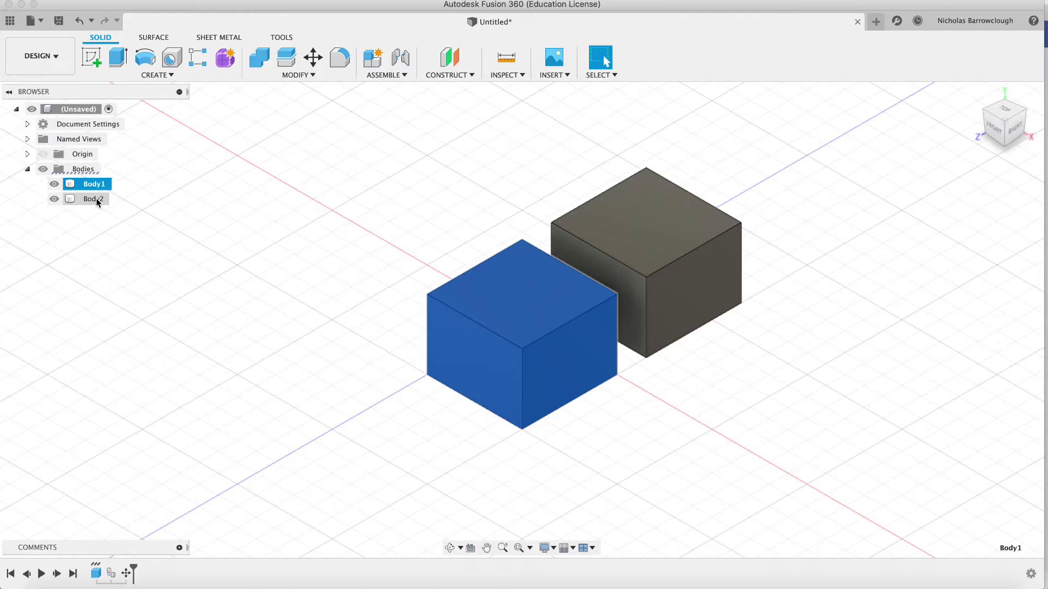
{"action": "left_click", "coordinate": [94, 184]}
{"action": "left_click", "coordinate": [246, 171]}
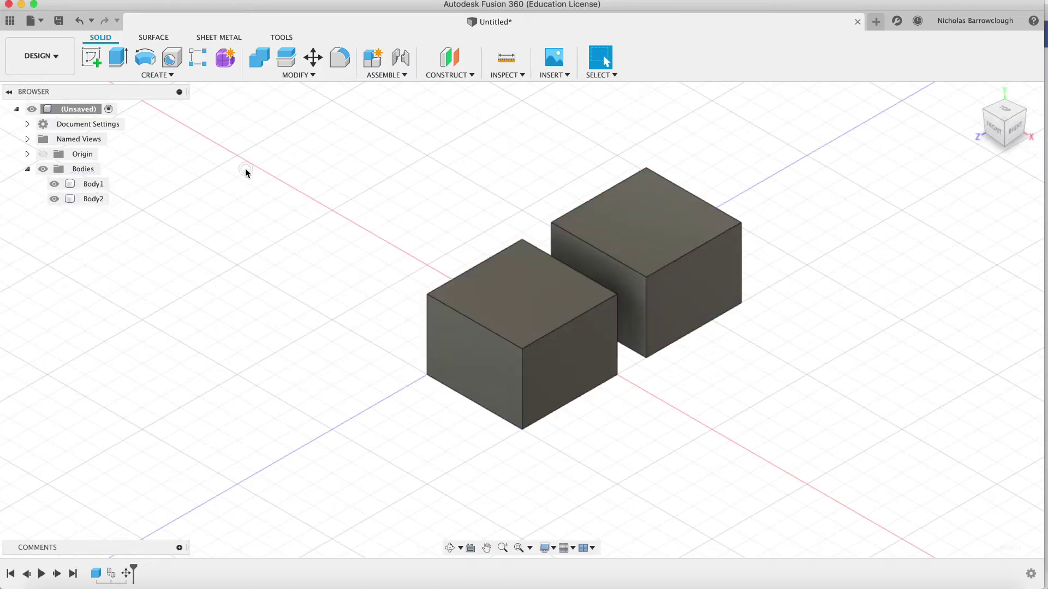
{"action": "left_click", "coordinate": [118, 57]}
{"action": "left_click", "coordinate": [678, 195]}
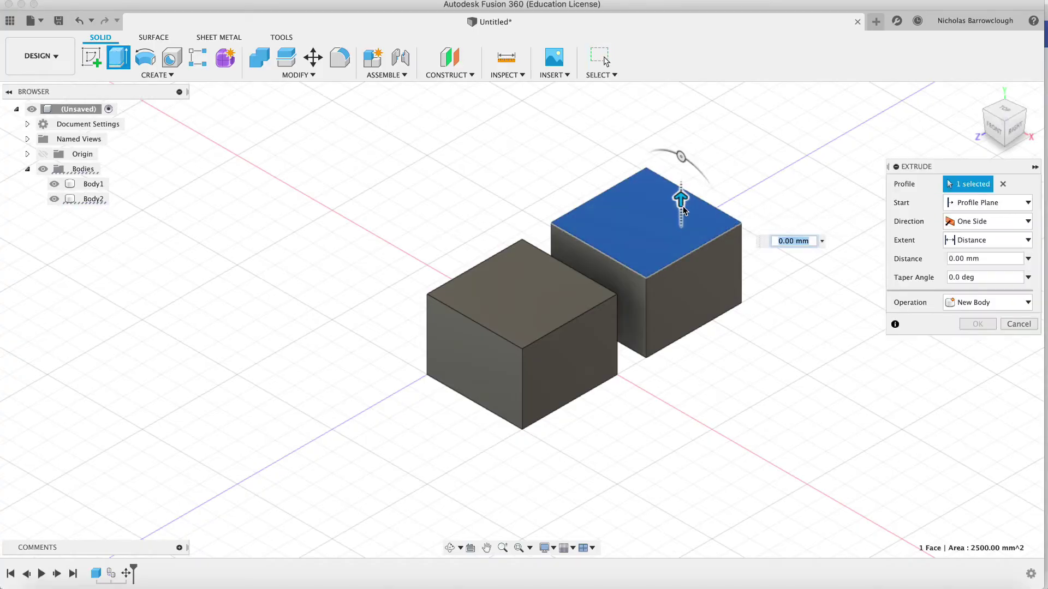
{"action": "left_click_drag", "start_coordinate": [680, 203], "coordinate": [680, 162]}
{"action": "left_click", "coordinate": [964, 324]}
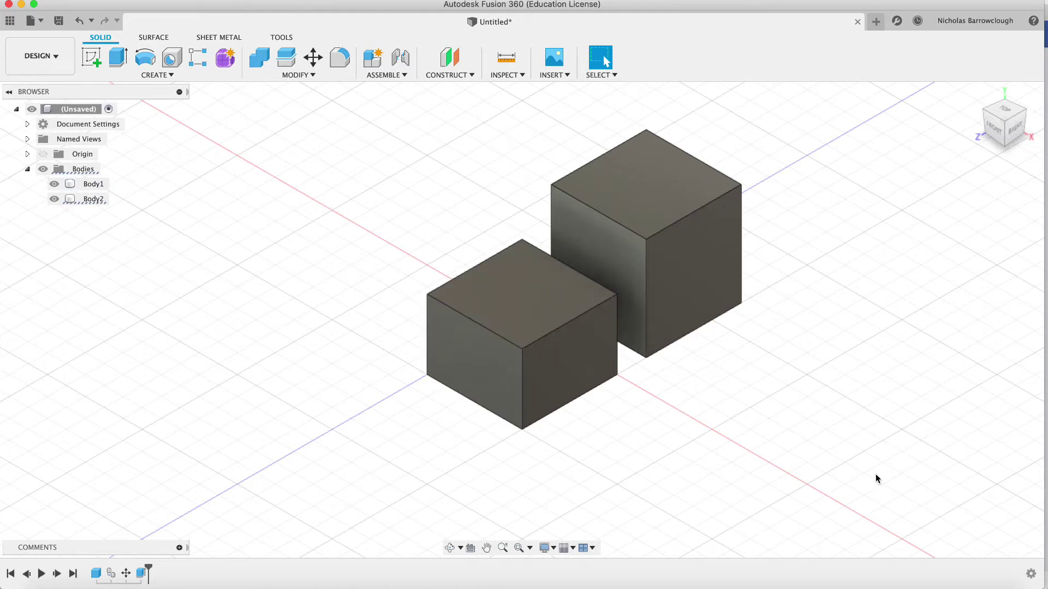
Convert Body1 into a component, Component1:1.
{"action": "left_click", "coordinate": [89, 185]}
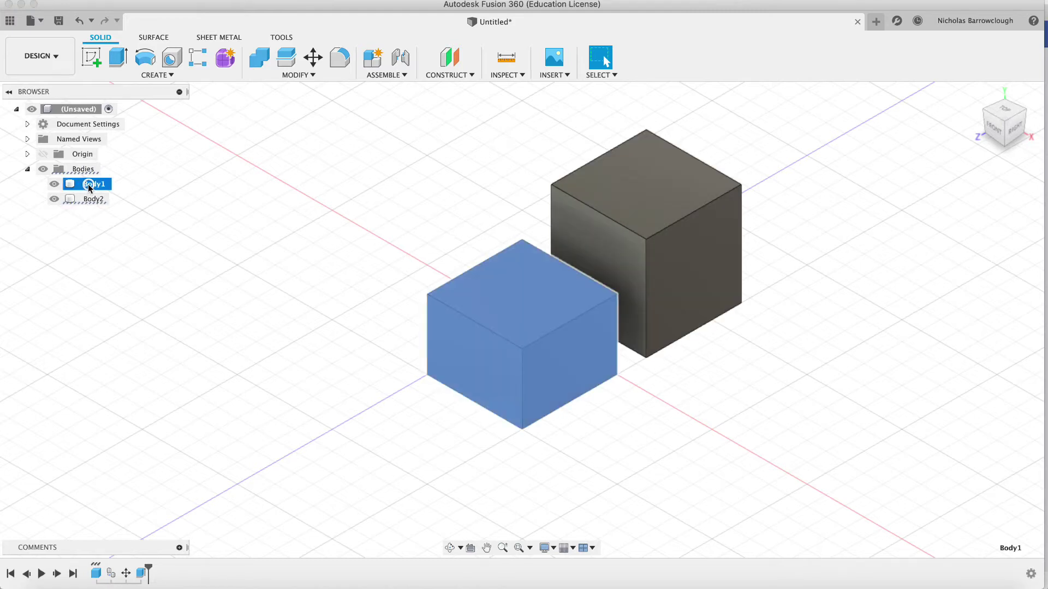
{"action": "right_click", "coordinate": [89, 186]}
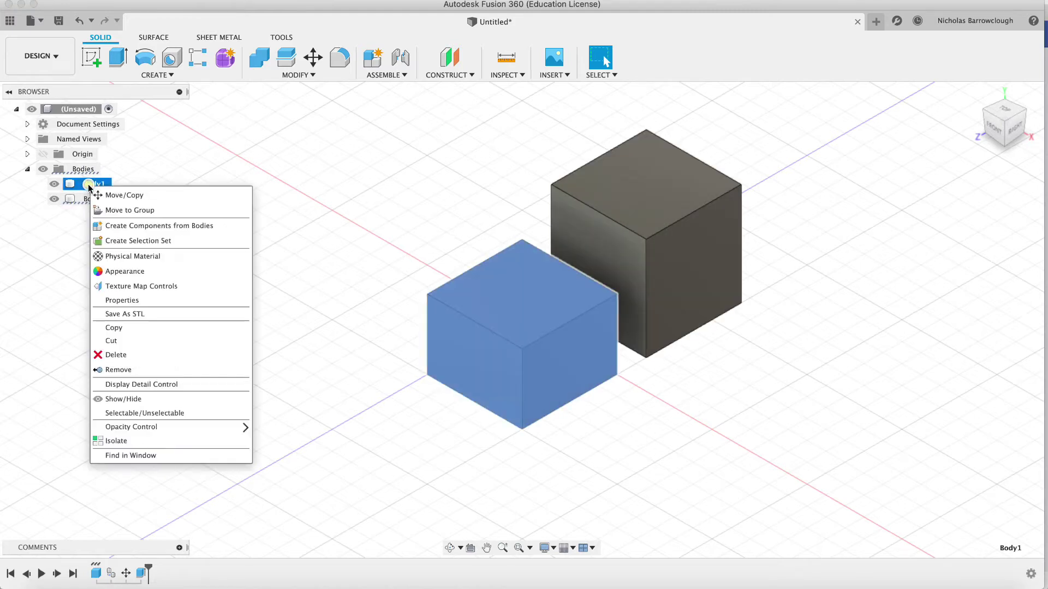
{"action": "left_click", "coordinate": [114, 228]}
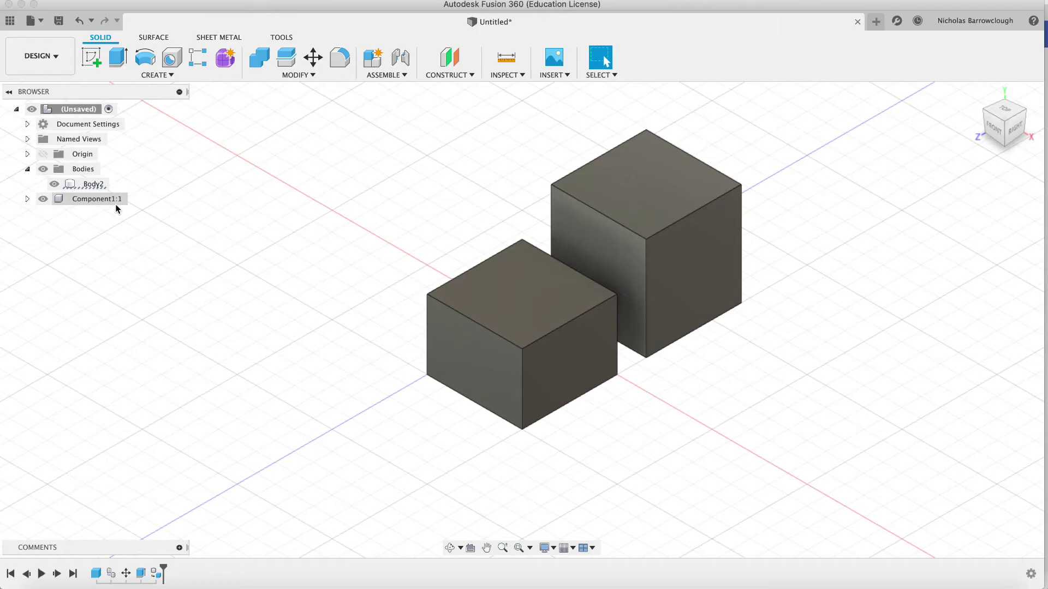
{"action": "left_click", "coordinate": [28, 169]}
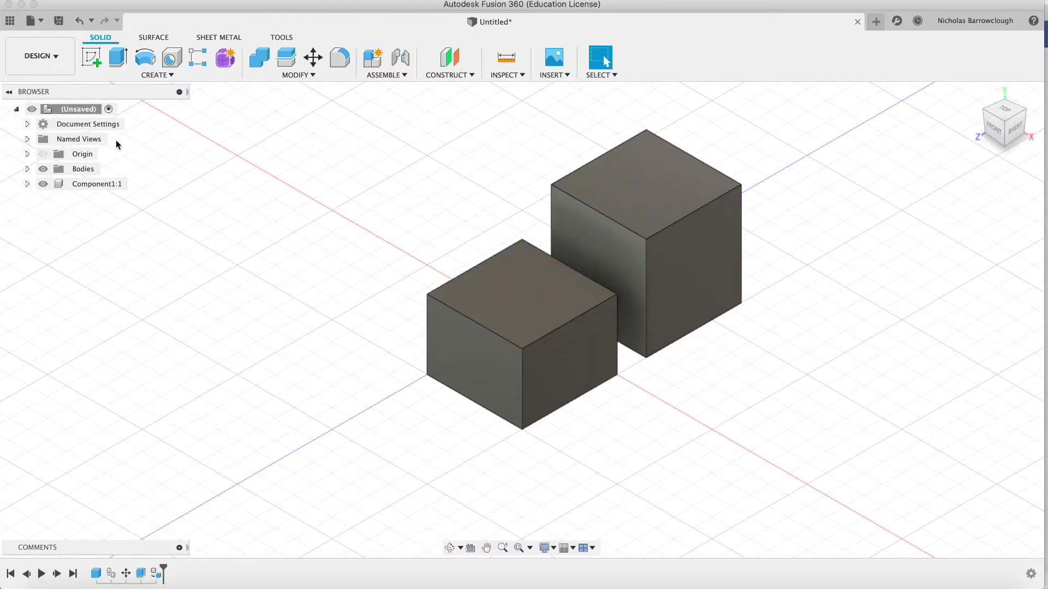
Copy Component1:1 as Component1:2, placed about 57.7 mm forward along Z.
{"action": "left_click", "coordinate": [129, 184]}
{"action": "left_click", "coordinate": [315, 58]}
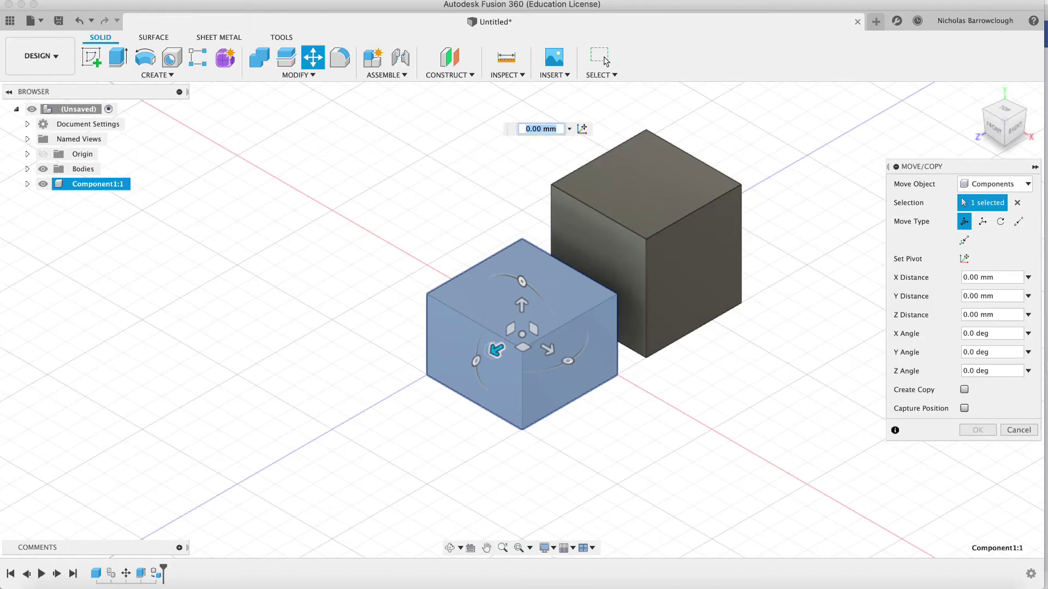
{"action": "key", "text": "Tab"}
{"action": "key", "text": "Tab"}
{"action": "key", "text": "space"}
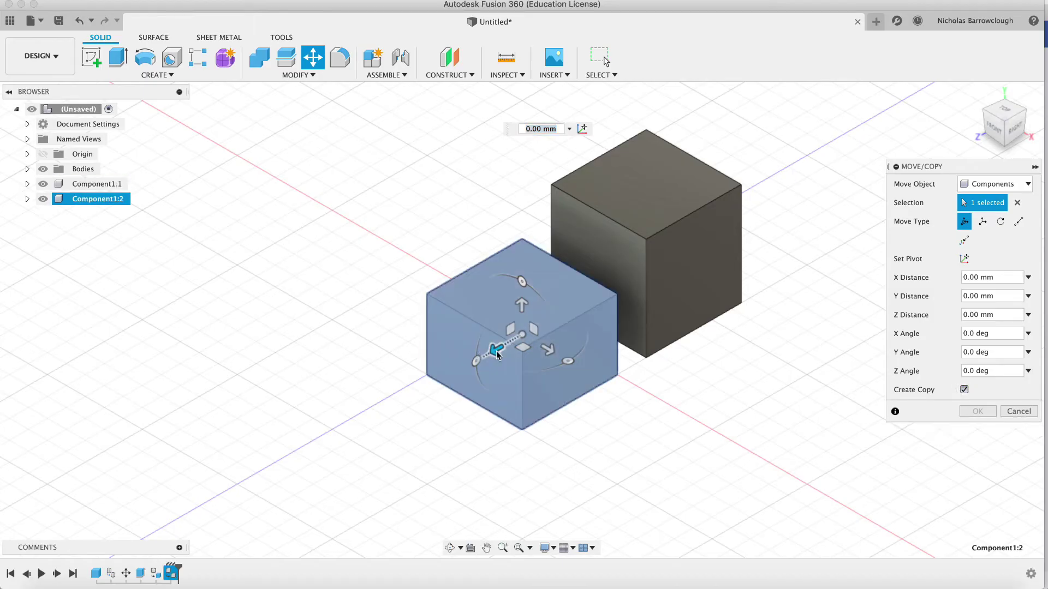
{"action": "left_click_drag", "start_coordinate": [494, 348], "coordinate": [384, 414]}
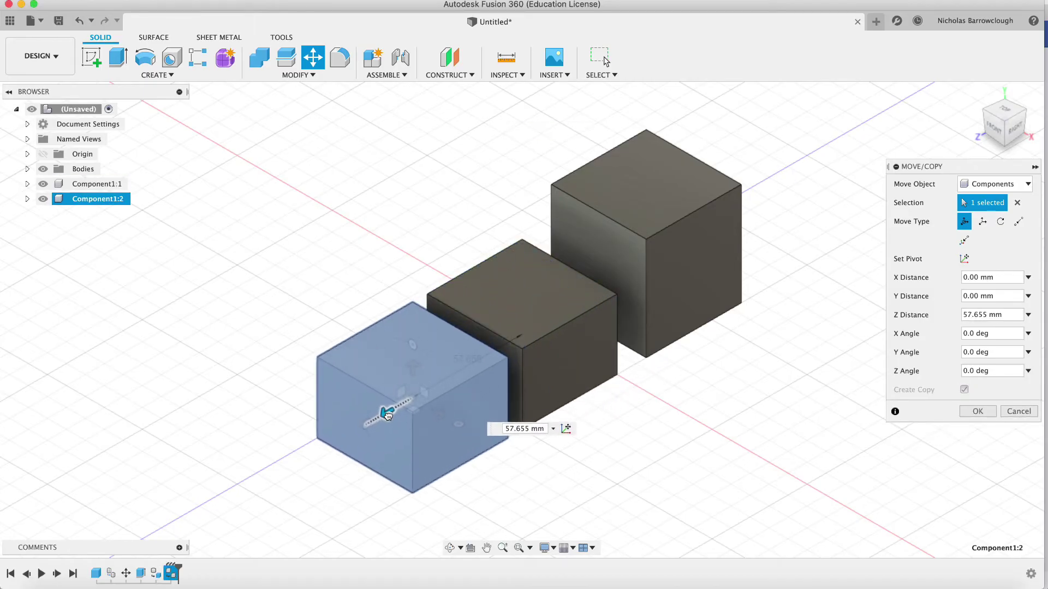
{"action": "left_click", "coordinate": [976, 412]}
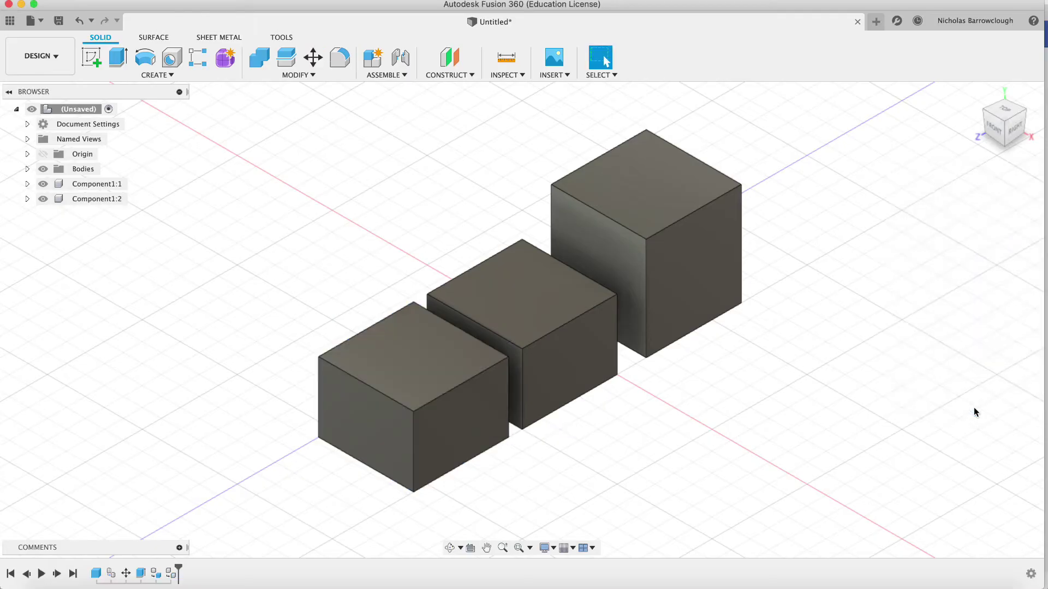
Extrude the middle block's top face to 52.624 mm as a Join, so its linked copy grows too.
{"action": "left_click", "coordinate": [118, 57]}
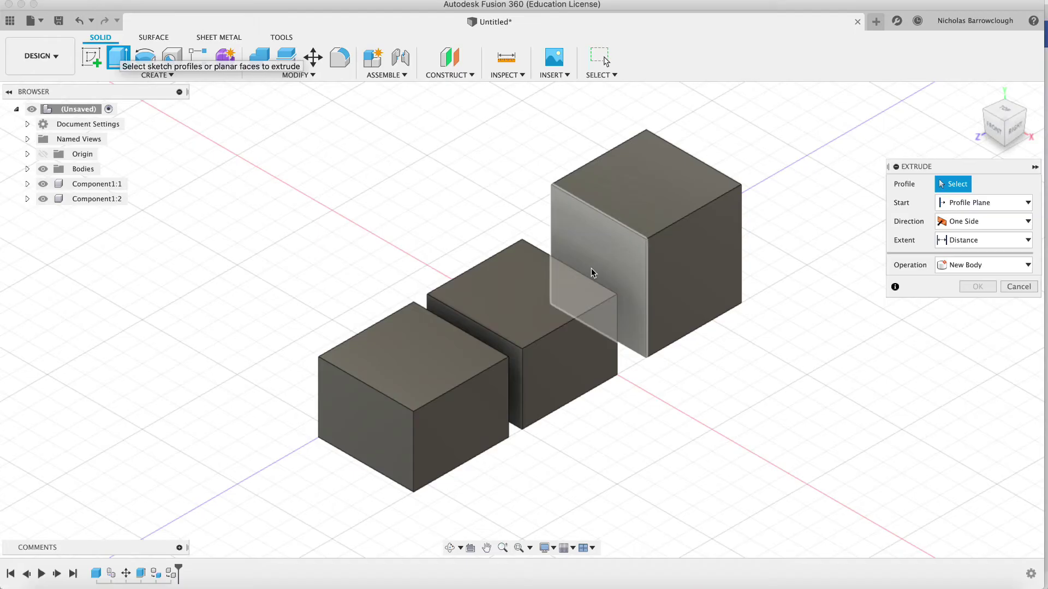
{"action": "left_click", "coordinate": [569, 283]}
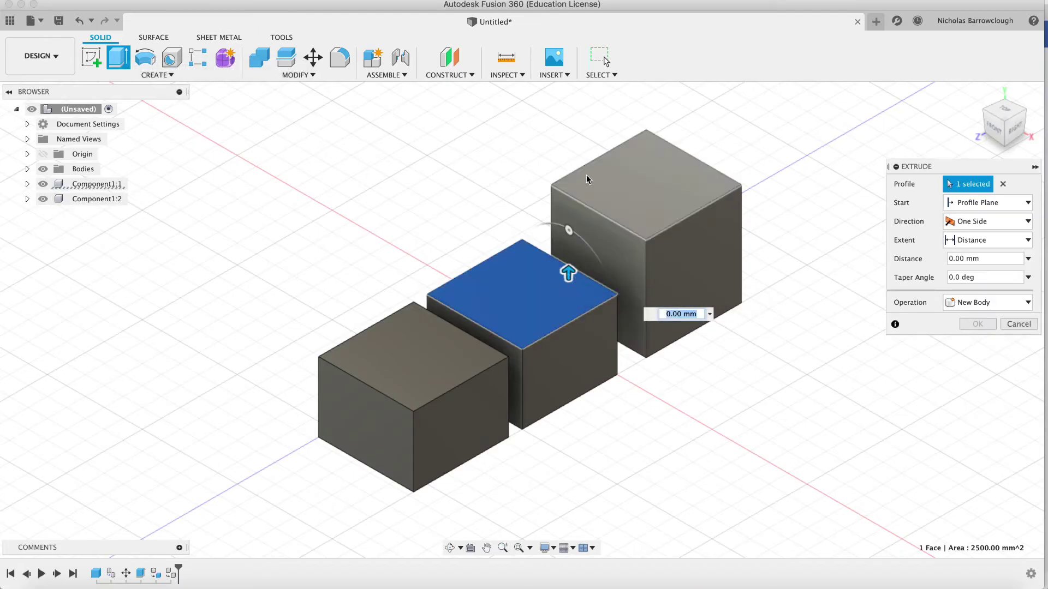
{"action": "left_click", "coordinate": [608, 203]}
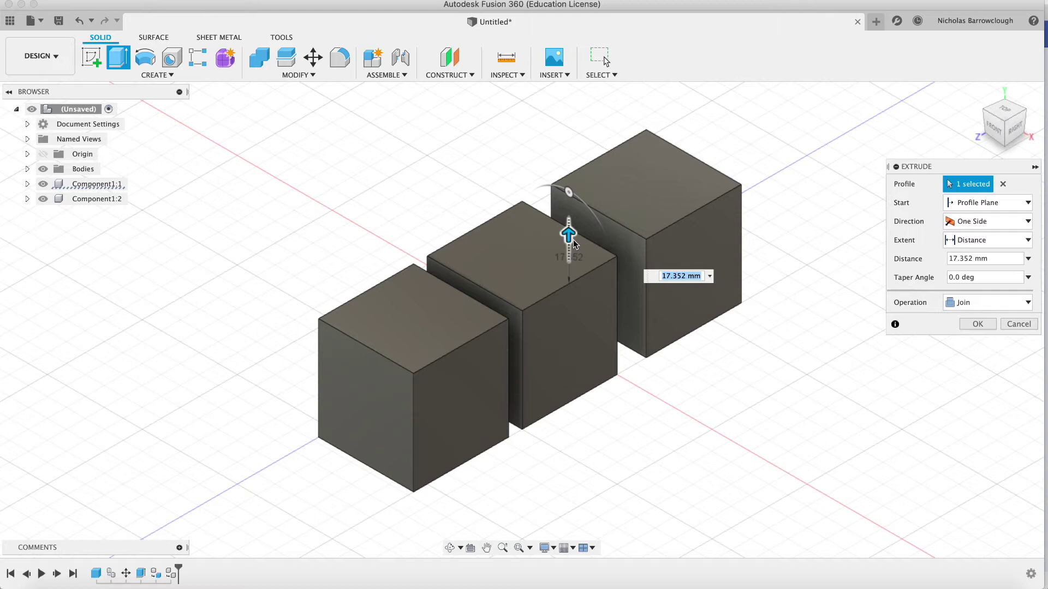
{"action": "left_click_drag", "start_coordinate": [573, 241], "coordinate": [694, 164]}
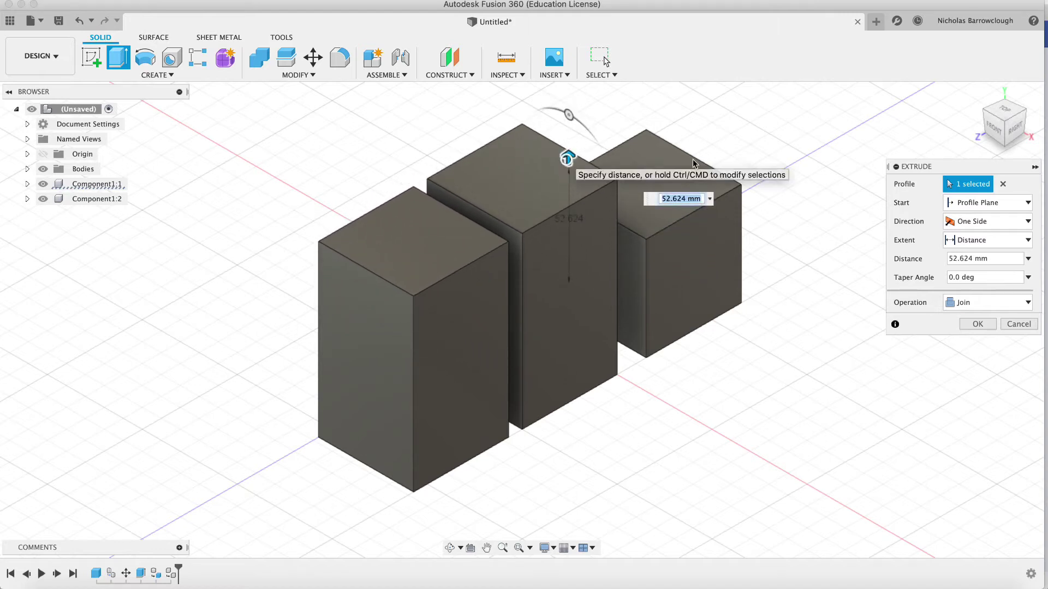
{"action": "left_click", "coordinate": [975, 325]}
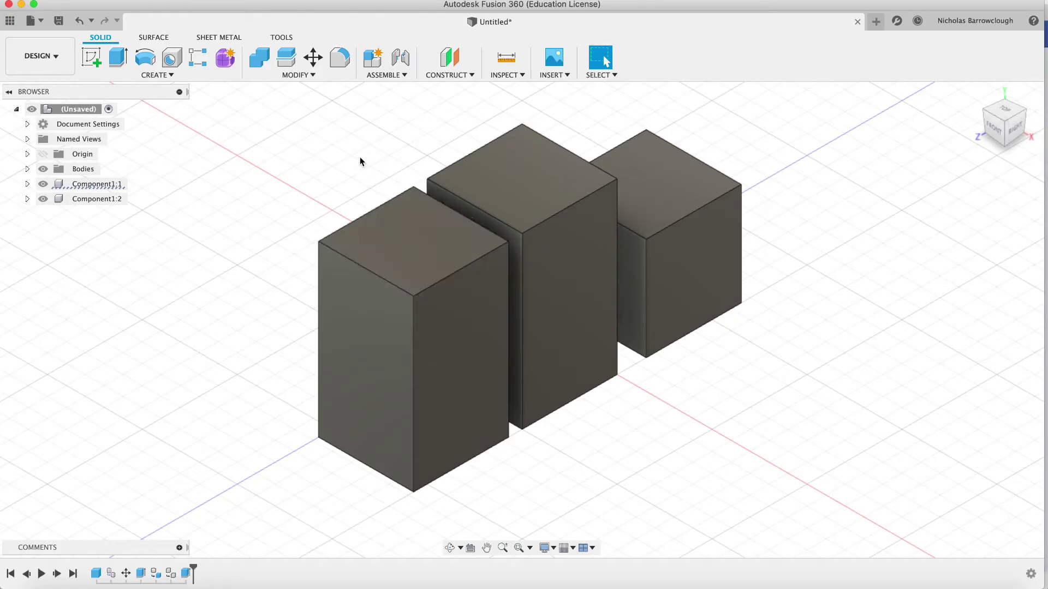
Fillet the middle block's front vertical edge with a 5 mm radius.
{"action": "left_click", "coordinate": [339, 57]}
{"action": "left_click", "coordinate": [522, 257]}
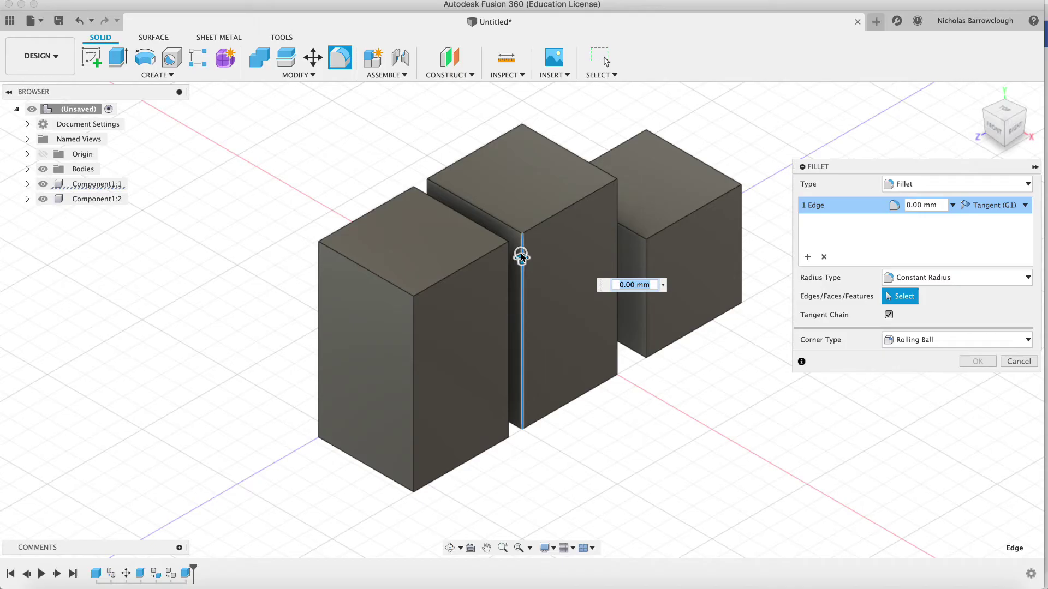
{"action": "type", "text": "1"}
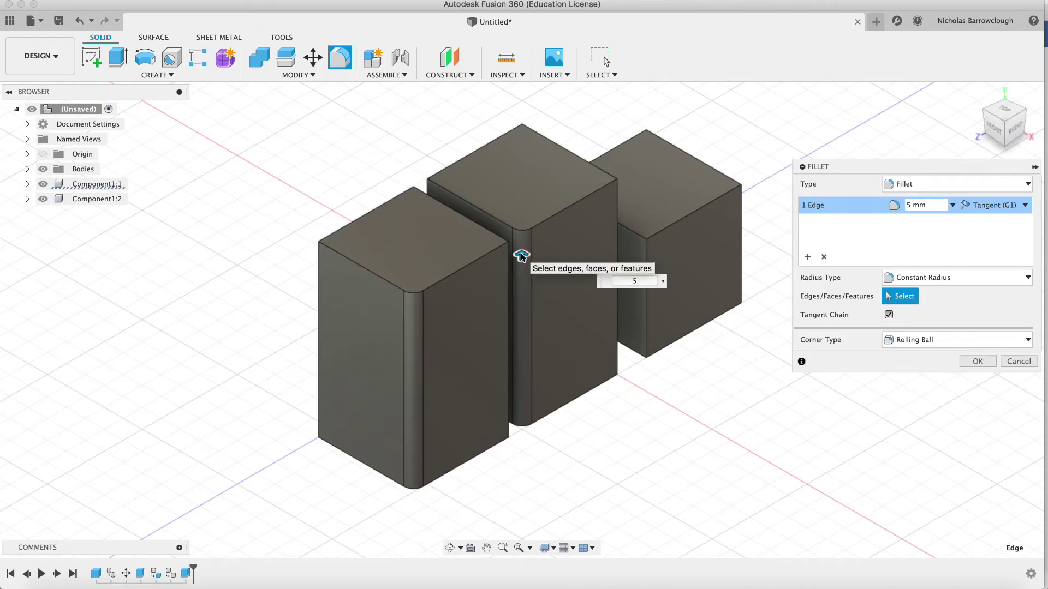
{"action": "key", "text": "Return"}
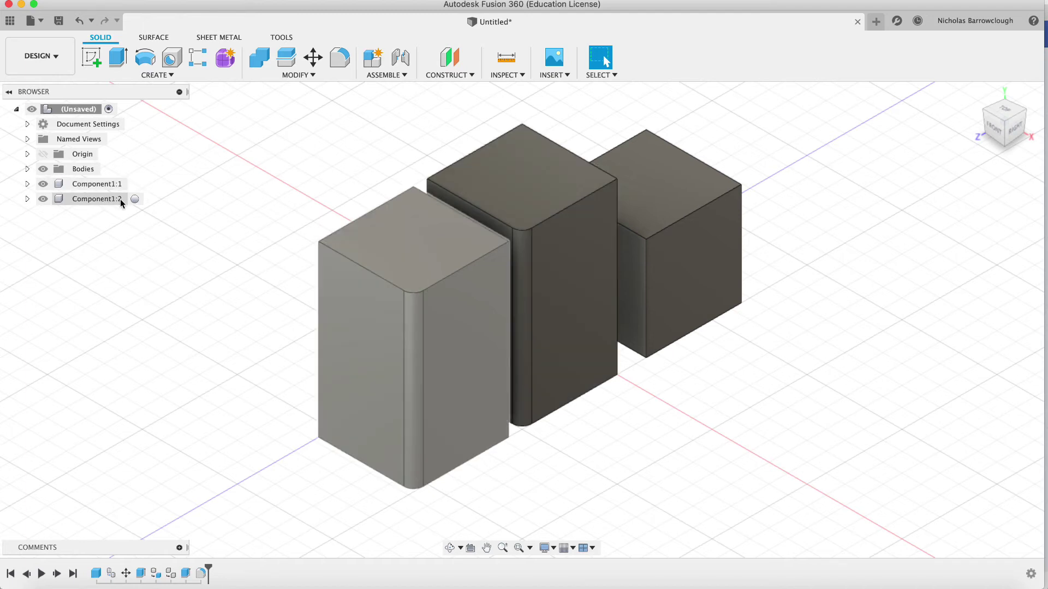
Paste a linked copy of Component1:2 as Component1:3, placed 54.927 mm along X.
{"action": "right_click", "coordinate": [100, 200]}
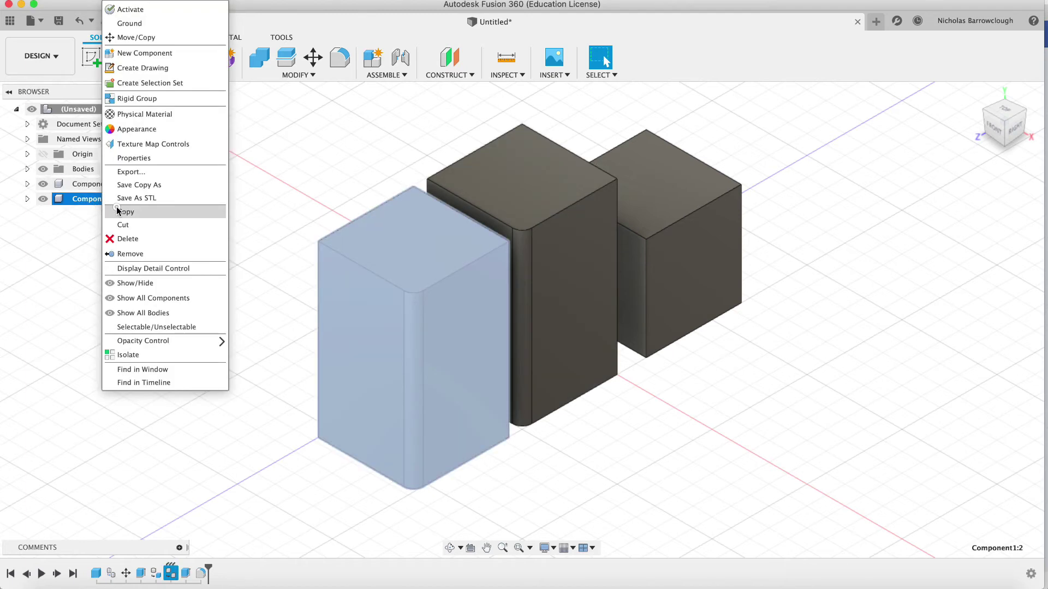
{"action": "left_click", "coordinate": [121, 211]}
{"action": "right_click", "coordinate": [87, 203]}
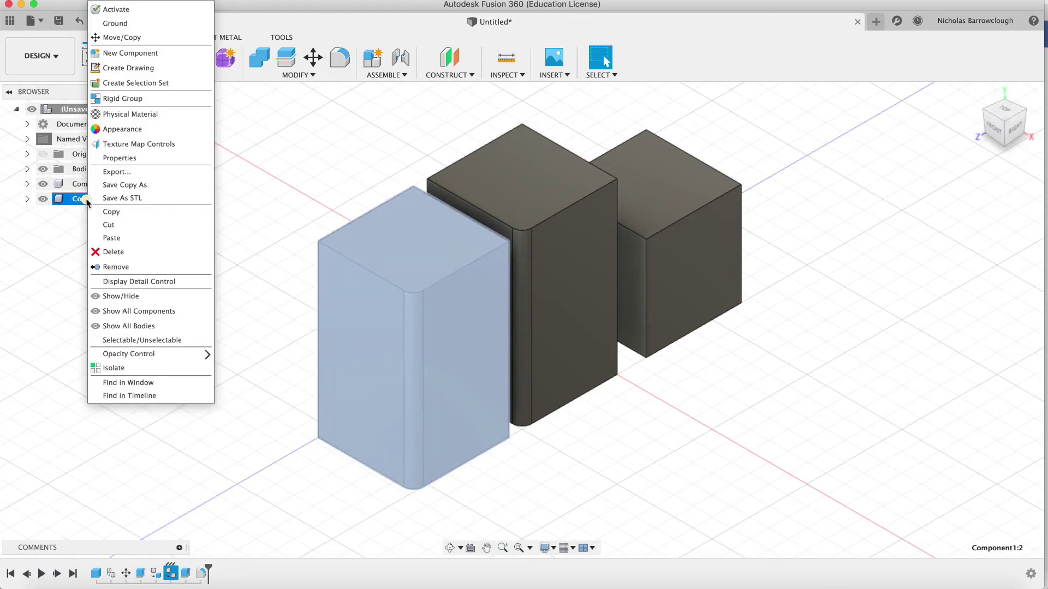
{"action": "left_click", "coordinate": [112, 239]}
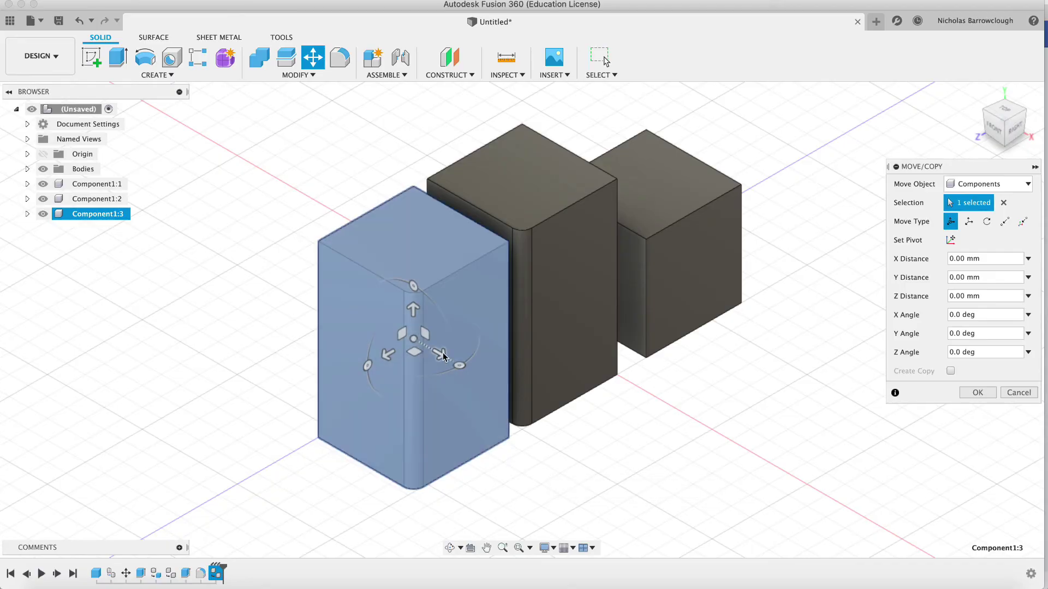
{"action": "left_click_drag", "start_coordinate": [442, 355], "coordinate": [539, 425]}
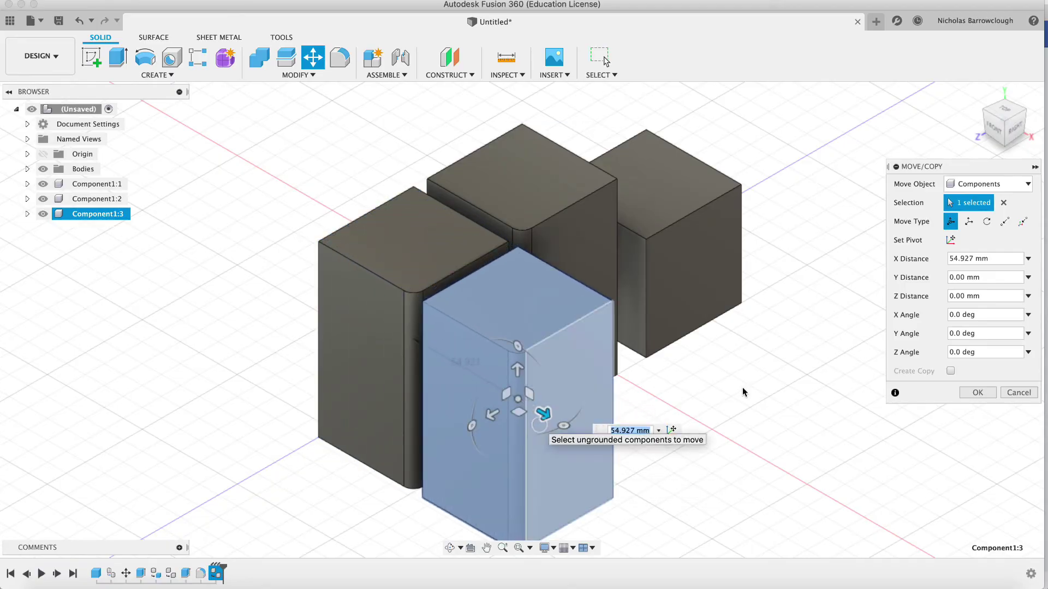
{"action": "left_click", "coordinate": [977, 393]}
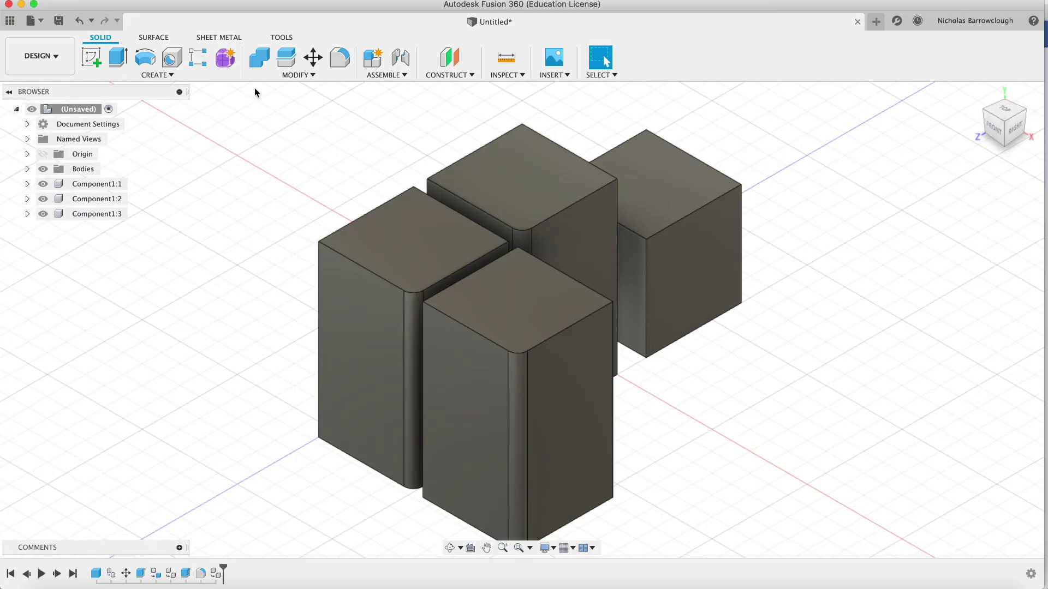
{"action": "left_click", "coordinate": [312, 57]}
{"action": "left_click", "coordinate": [449, 241]}
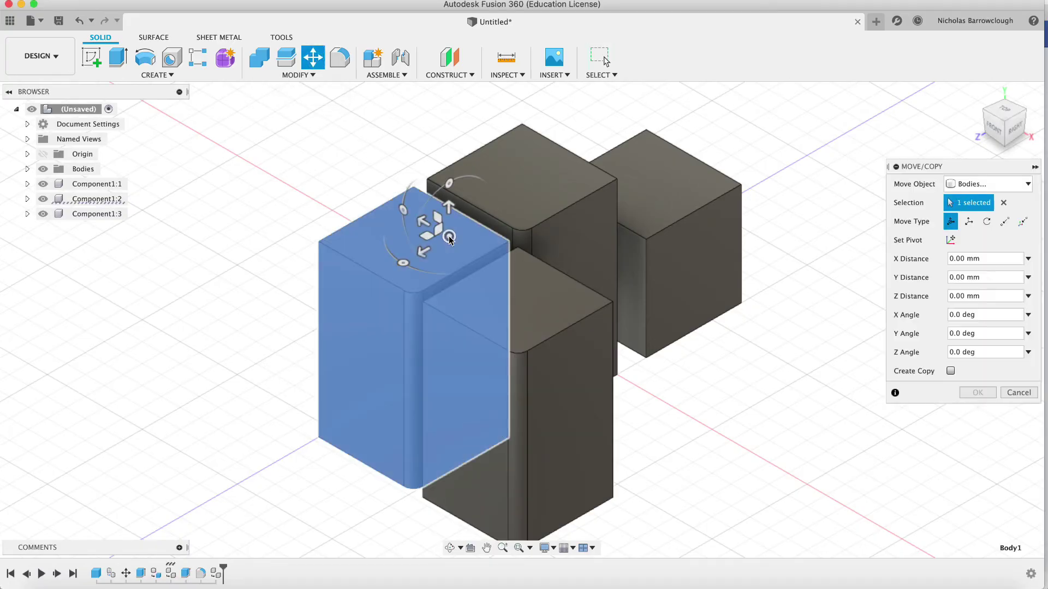
{"action": "key", "text": "Escape"}
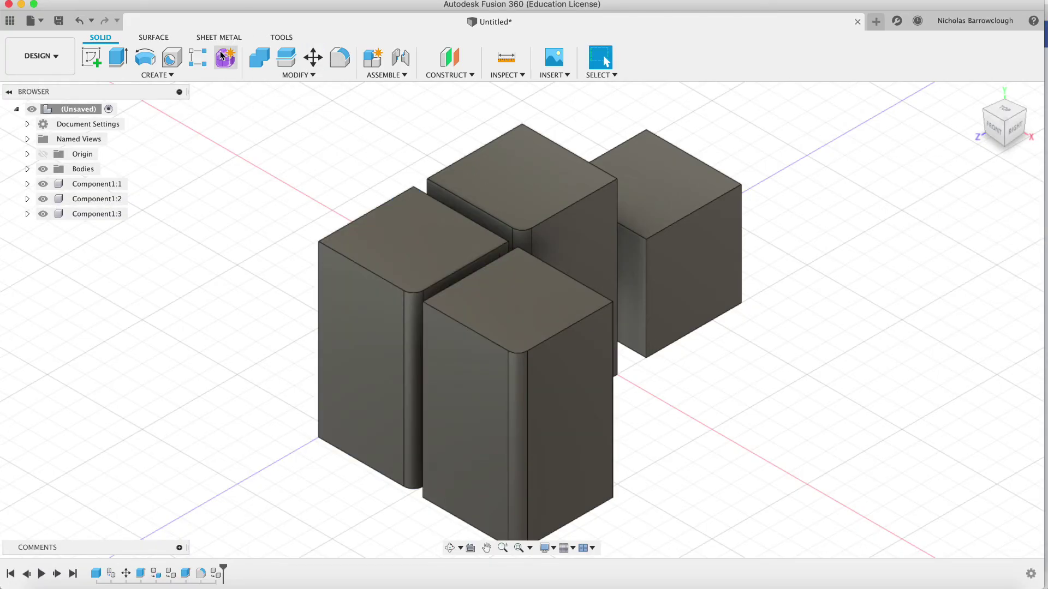
{"action": "left_click", "coordinate": [118, 57]}
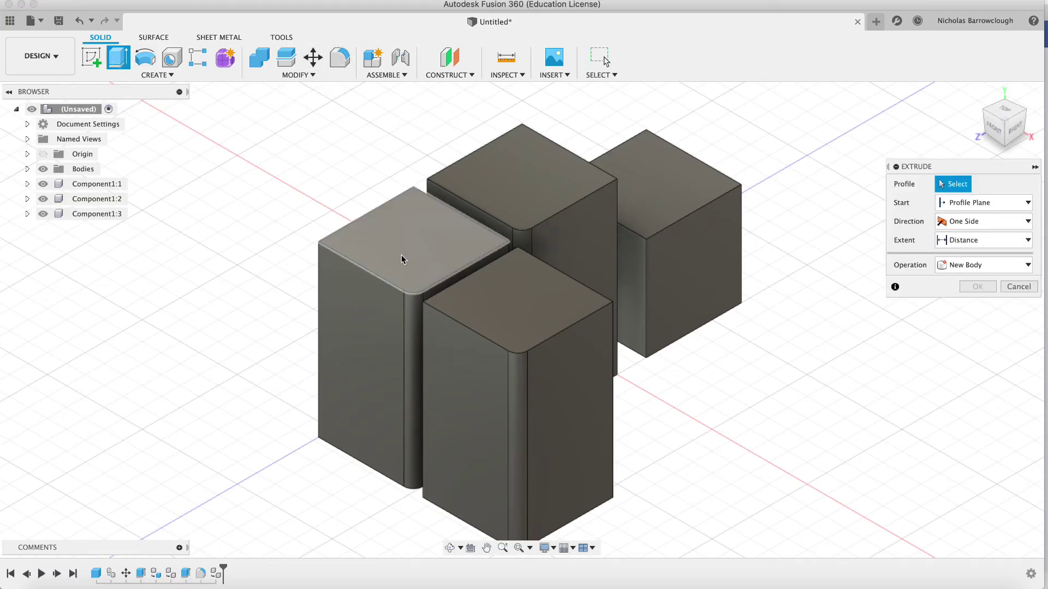
{"action": "left_click", "coordinate": [509, 308]}
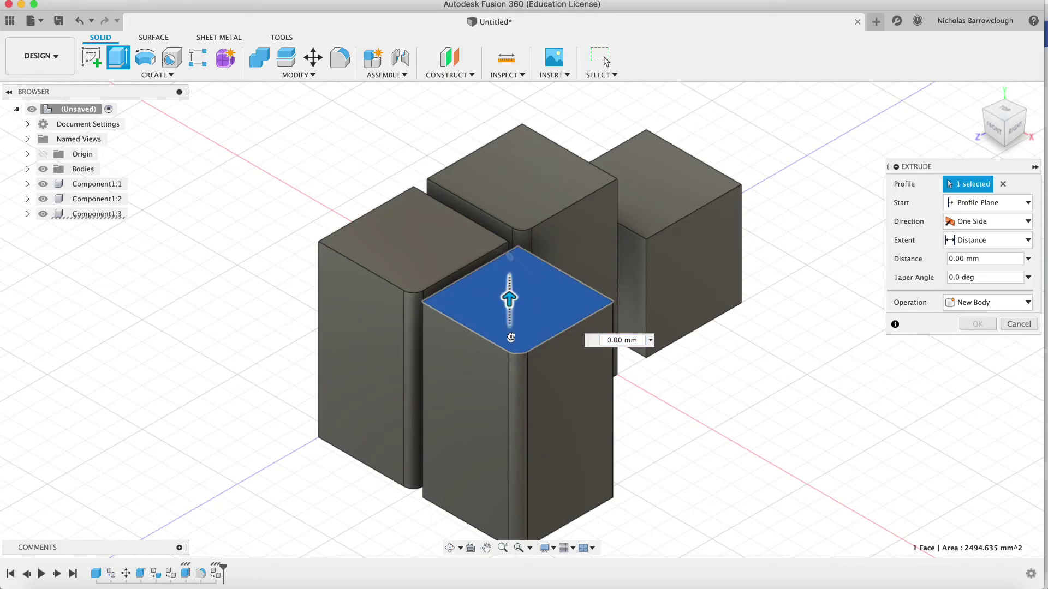
{"action": "left_click_drag", "start_coordinate": [511, 337], "coordinate": [512, 314]}
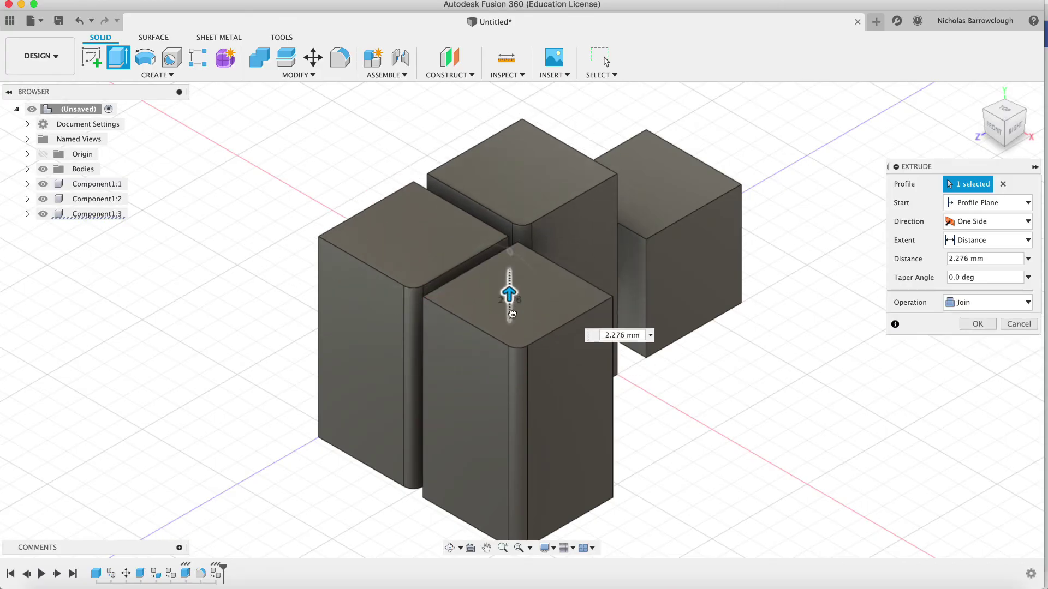
{"action": "left_click", "coordinate": [1018, 323]}
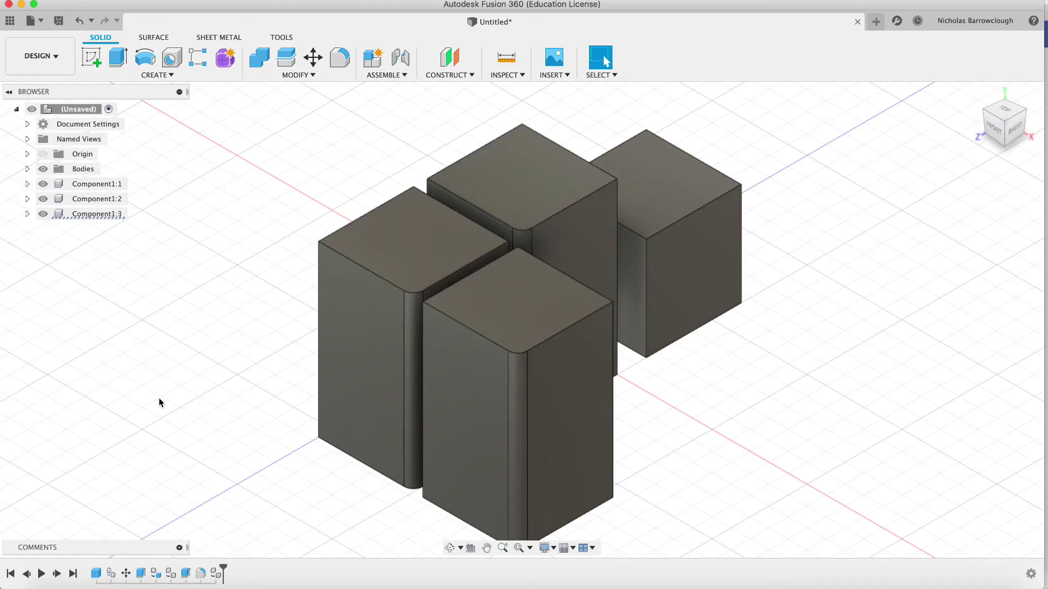
Paste New a copy of Component1:3 at the root as Component2:1, moved -56.235 mm along Z.
{"action": "left_click", "coordinate": [90, 213]}
{"action": "right_click", "coordinate": [90, 213]}
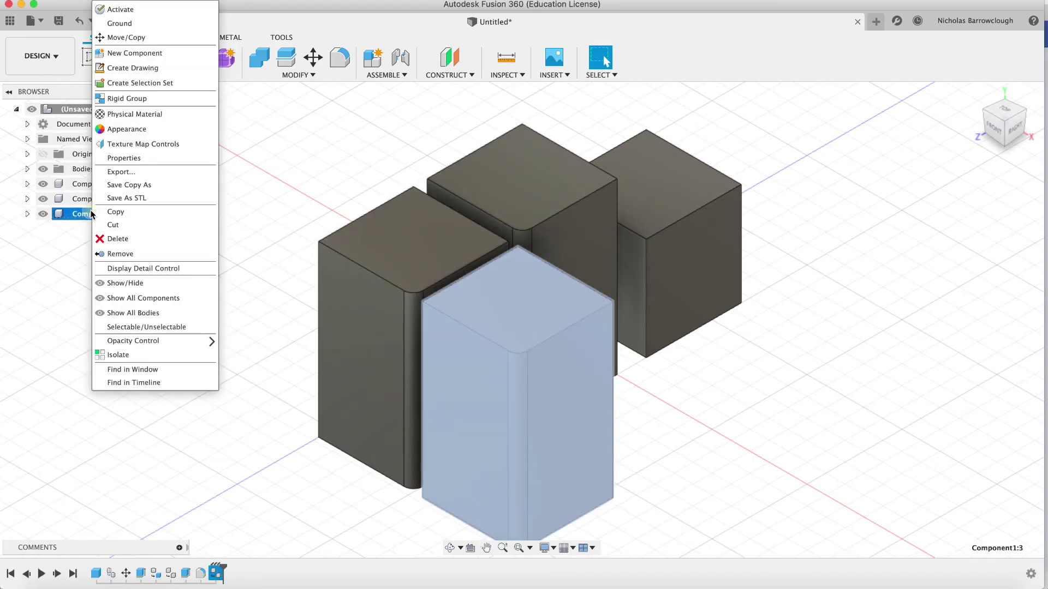
{"action": "left_click", "coordinate": [112, 212]}
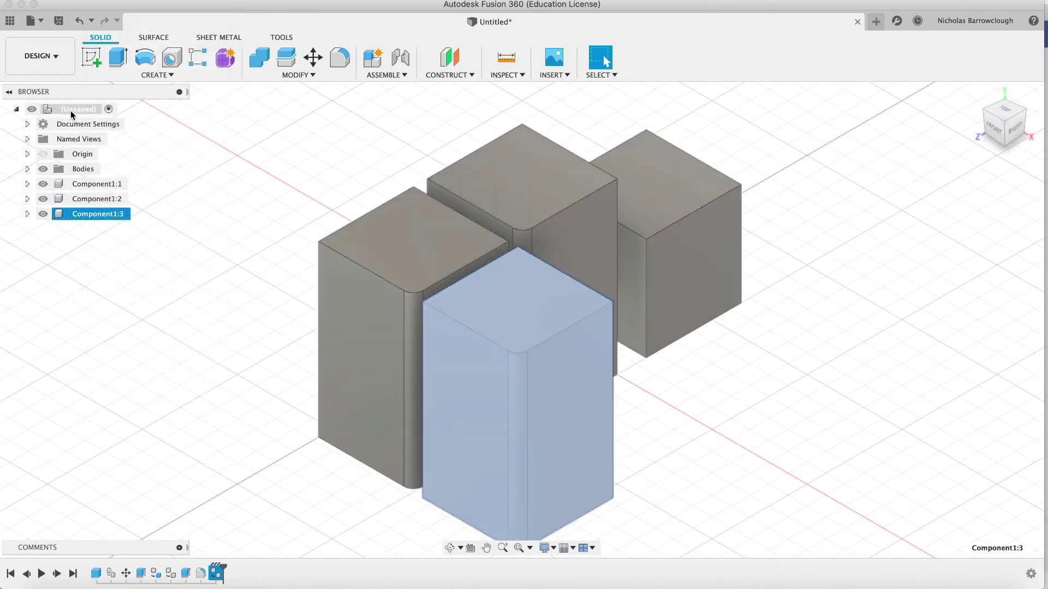
{"action": "right_click", "coordinate": [72, 111]}
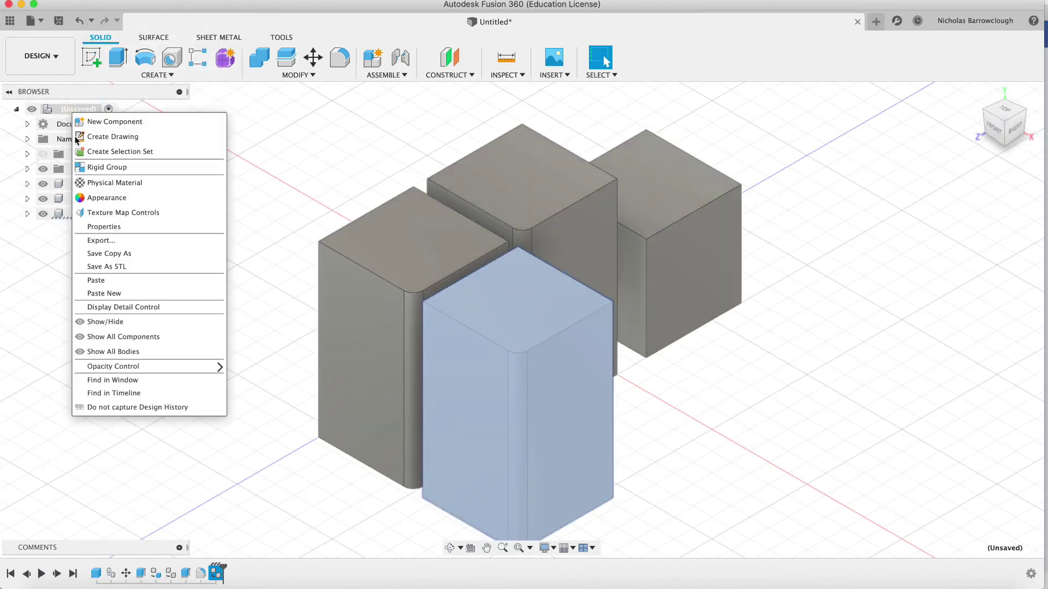
{"action": "left_click", "coordinate": [105, 294]}
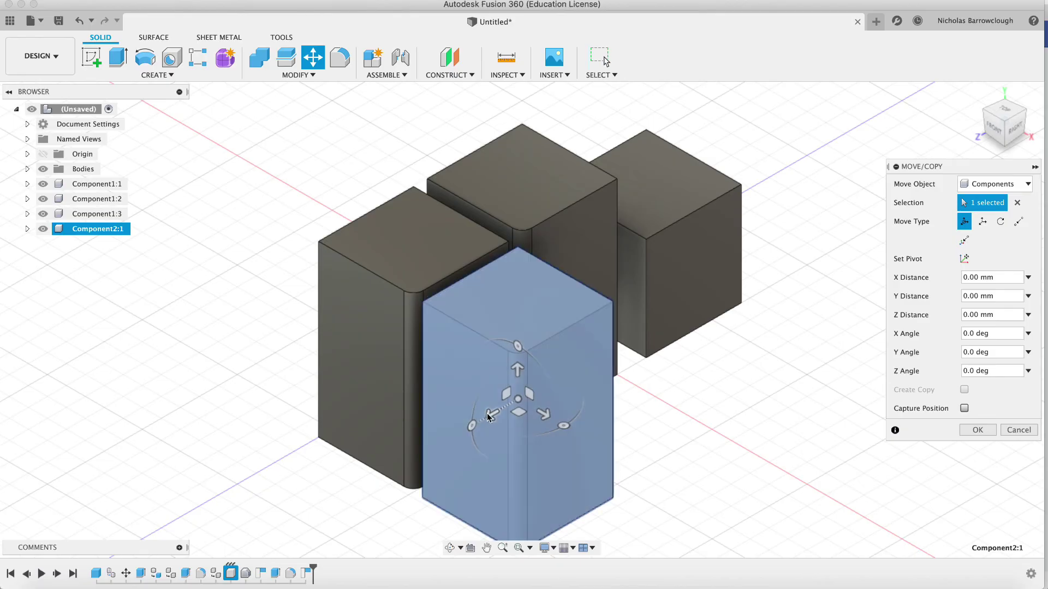
{"action": "left_click_drag", "start_coordinate": [492, 414], "coordinate": [588, 343]}
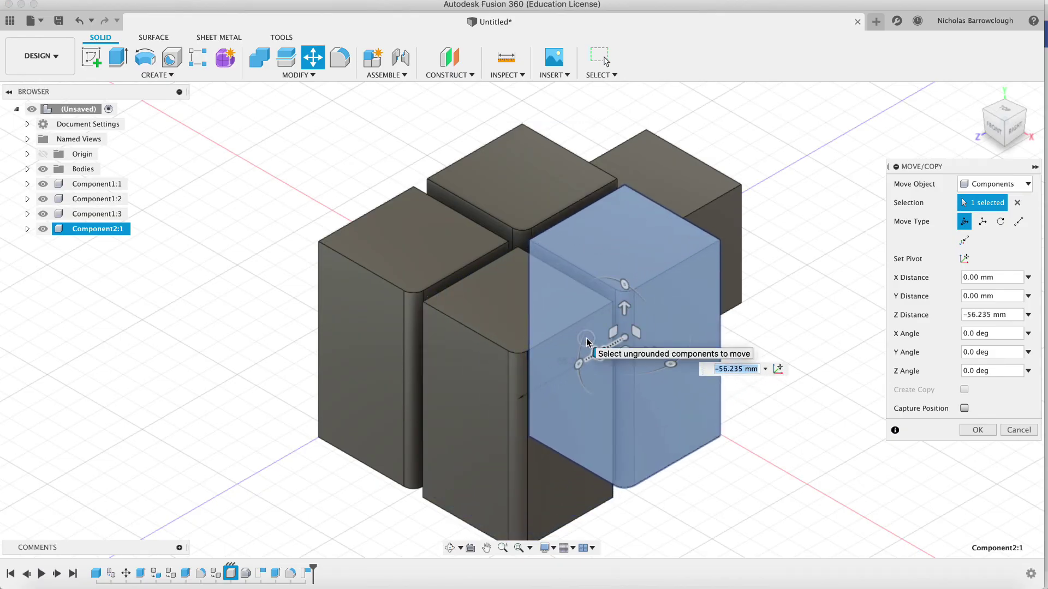
{"action": "left_click", "coordinate": [978, 430]}
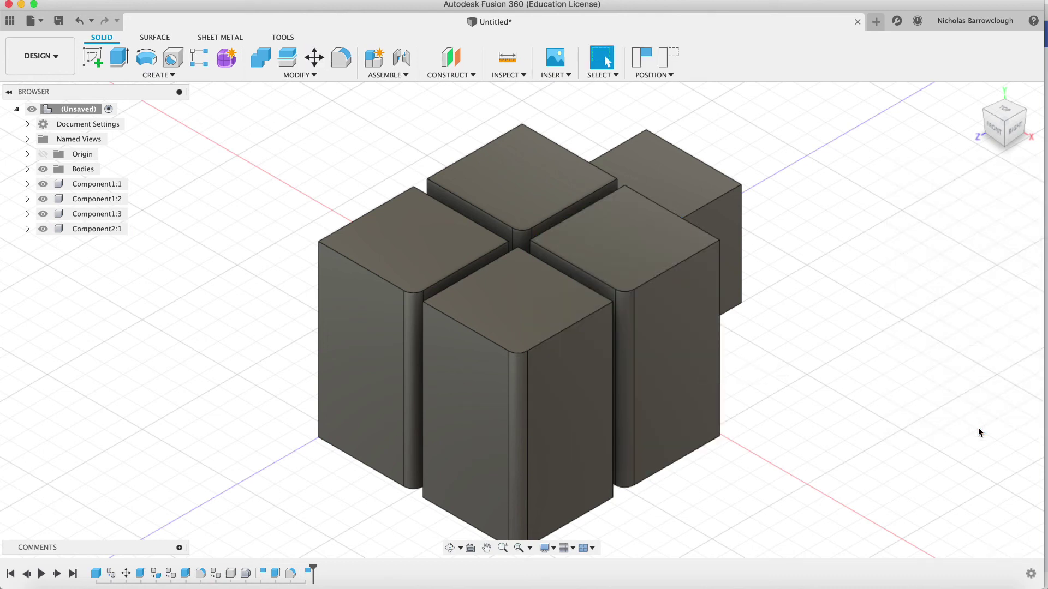
Cut the Component2:1 block's top face down about 39.8 mm.
{"action": "left_click", "coordinate": [125, 57]}
{"action": "left_click", "coordinate": [650, 220]}
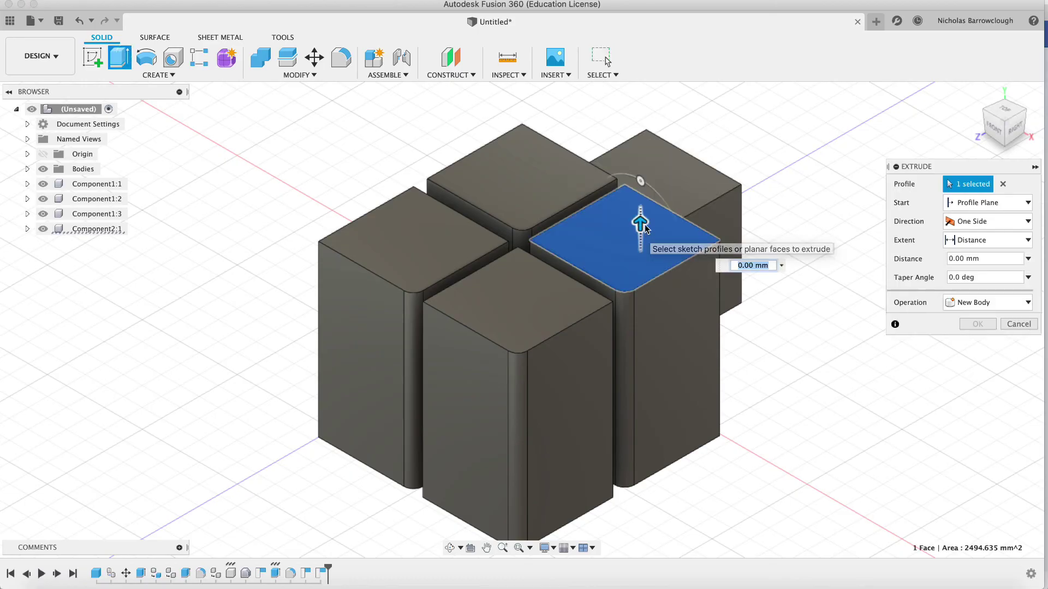
{"action": "left_click_drag", "start_coordinate": [642, 221], "coordinate": [640, 309]}
{"action": "left_click", "coordinate": [963, 344]}
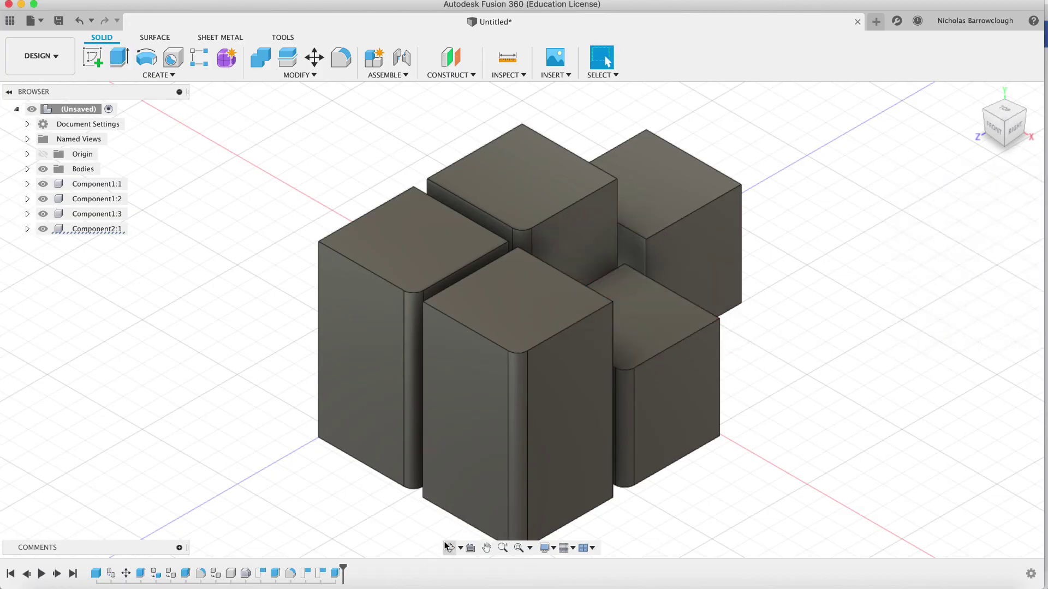
Extrude the lowered block's top face up 0.569 mm as a Join.
{"action": "left_click", "coordinate": [119, 57]}
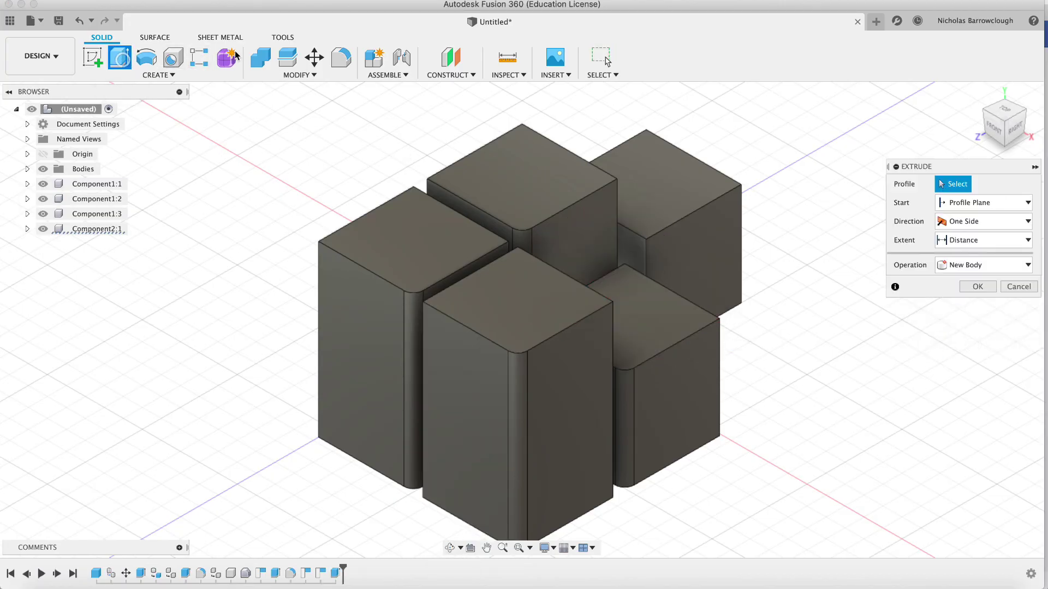
{"action": "left_click", "coordinate": [633, 281]}
{"action": "left_click_drag", "start_coordinate": [633, 281], "coordinate": [631, 267]}
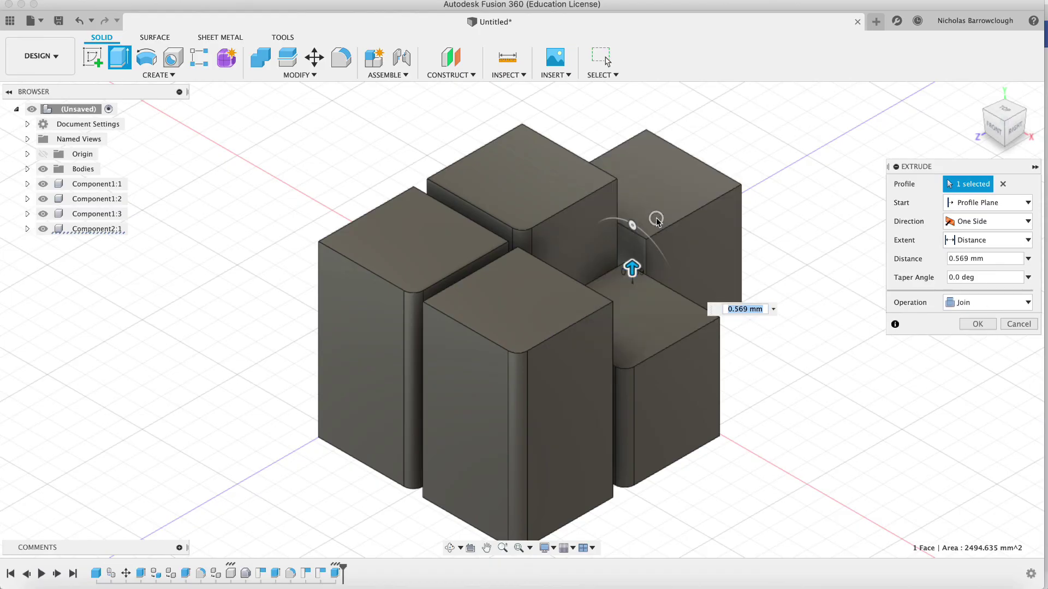
{"action": "left_click", "coordinate": [978, 326]}
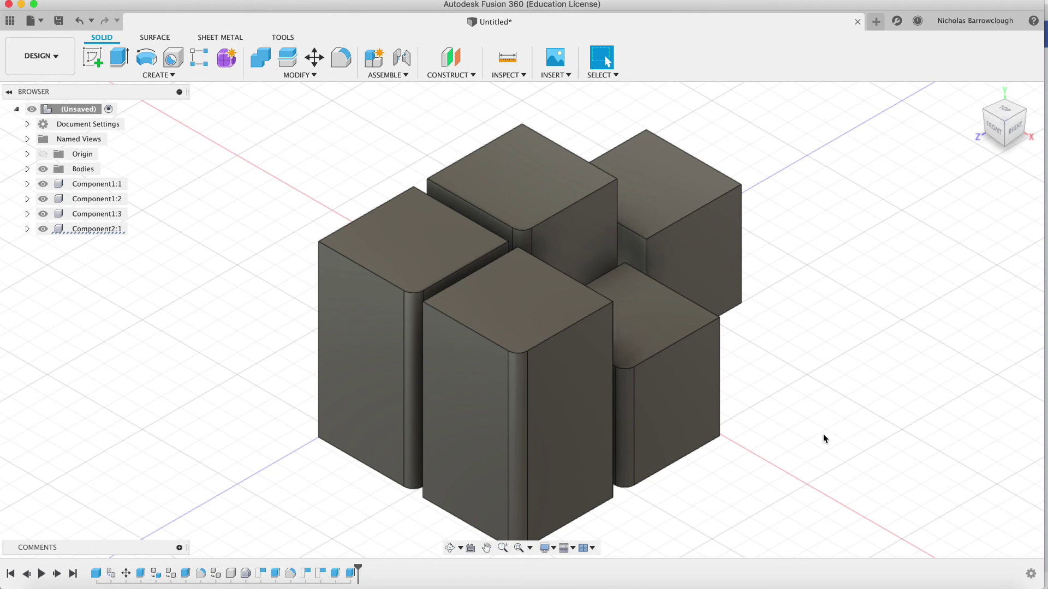
{"action": "left_click", "coordinate": [486, 548]}
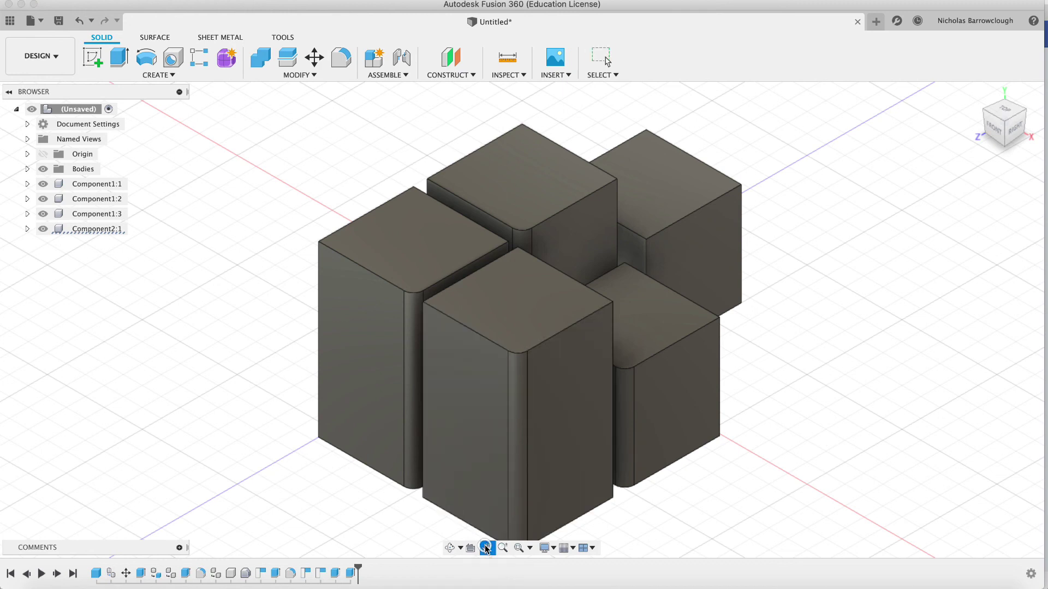
{"action": "mouse_move", "coordinate": [609, 326]}
{"action": "left_mouse_down"}
{"action": "mouse_move", "coordinate": [606, 300]}
{"action": "mouse_move", "coordinate": [596, 313]}
{"action": "left_mouse_up"}
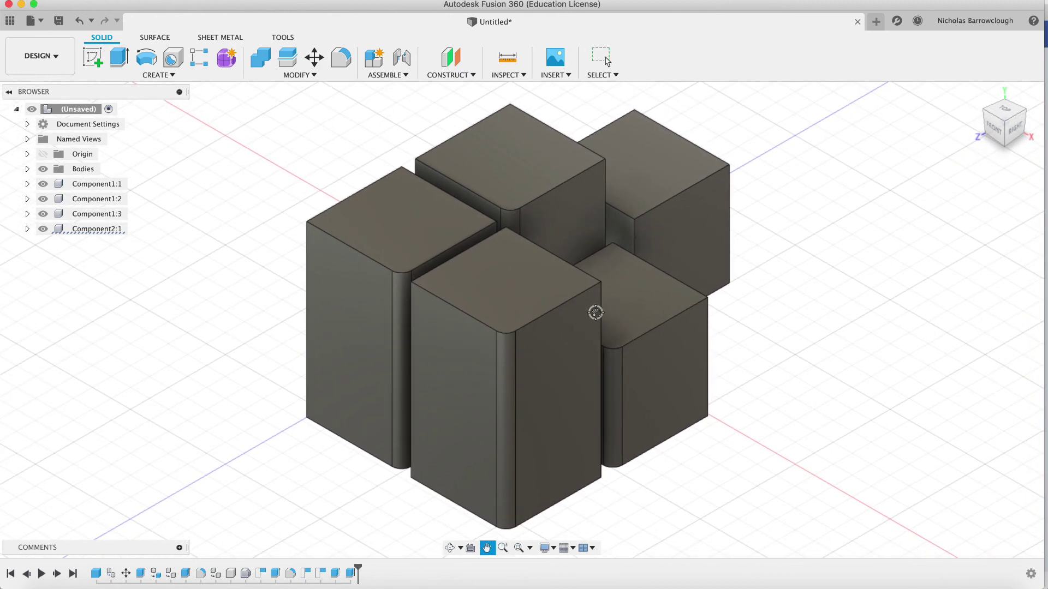